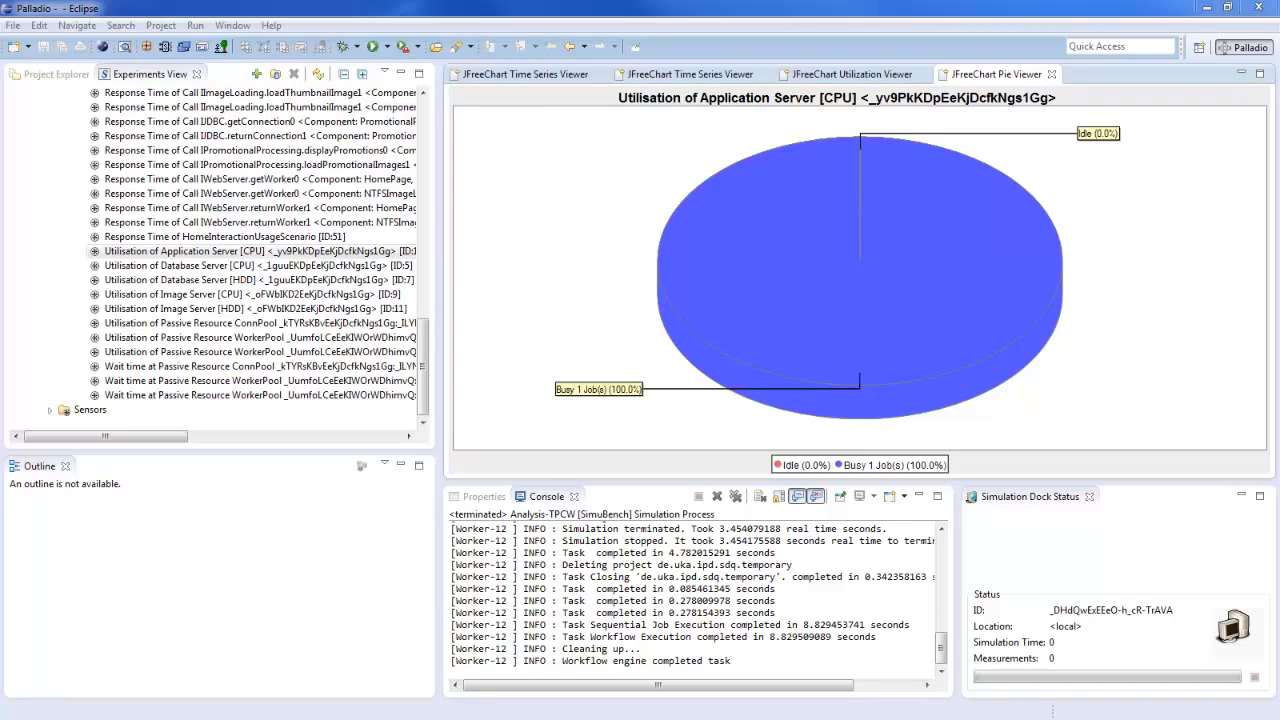
Show the TPC-W project files and close all open JFreeChart result viewers
{"action": "left_click", "coordinate": [50, 74]}
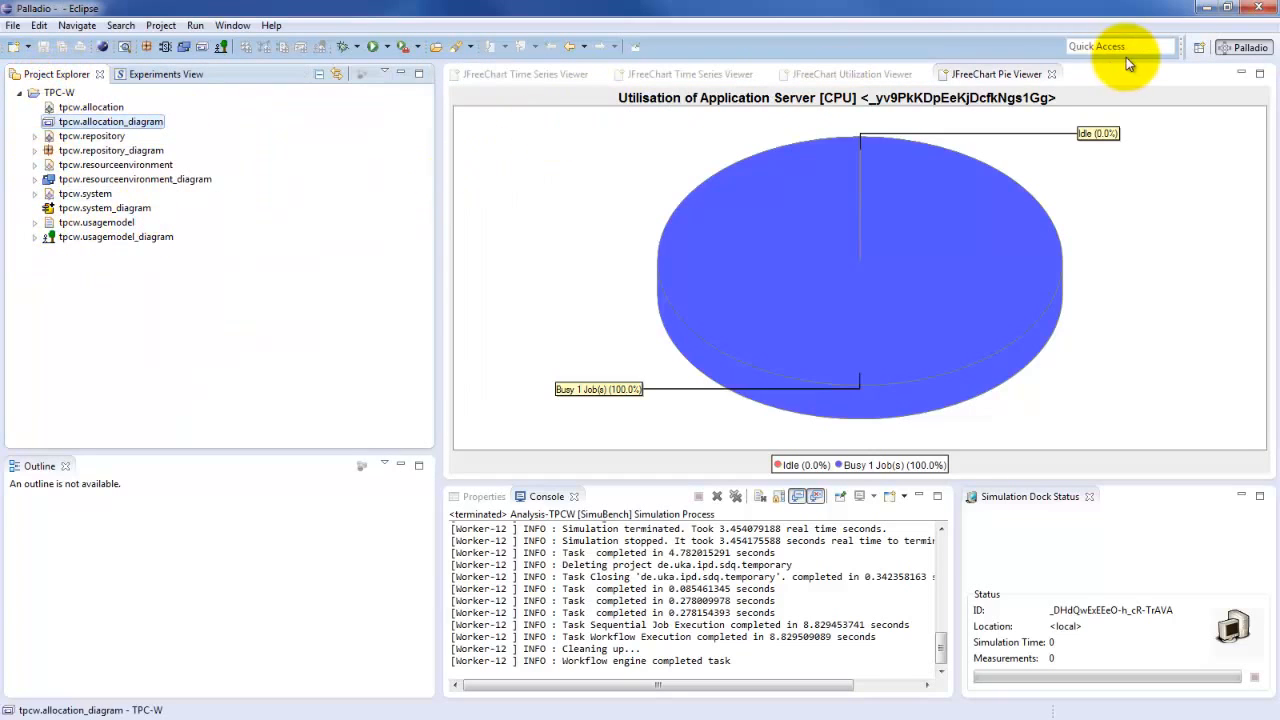
{"action": "right_click", "coordinate": [1030, 78]}
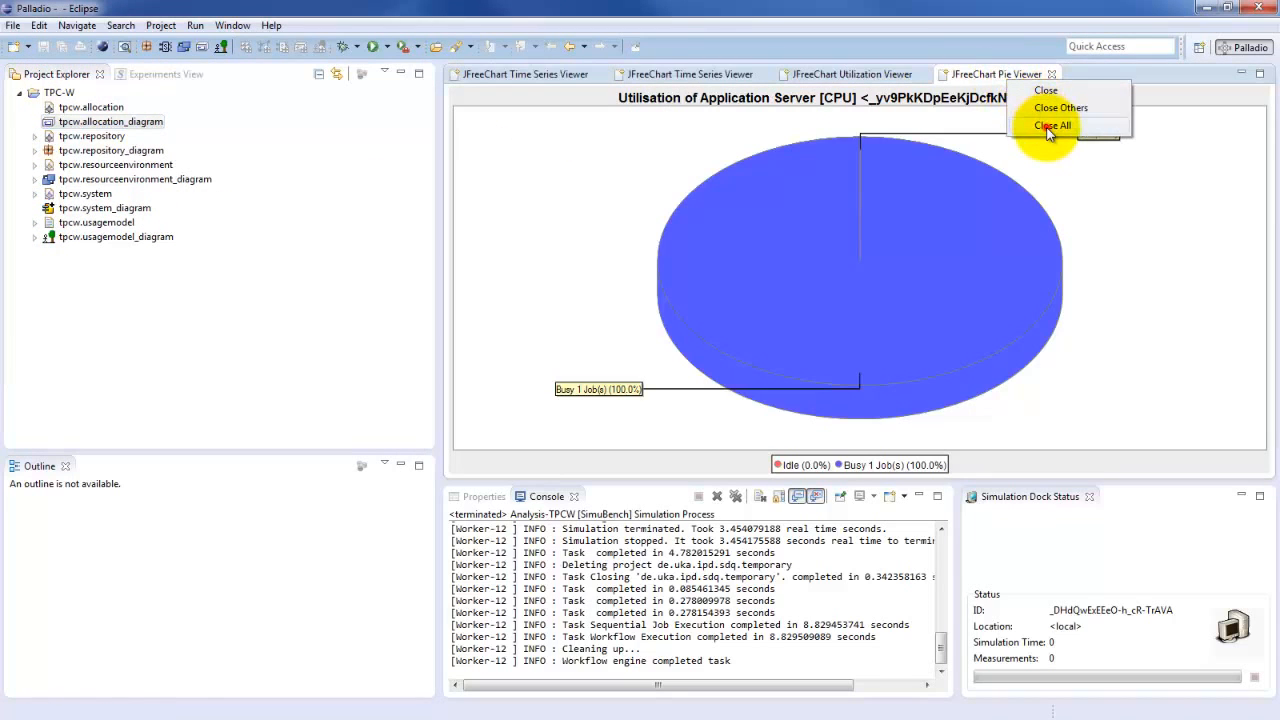
{"action": "left_click", "coordinate": [1050, 125]}
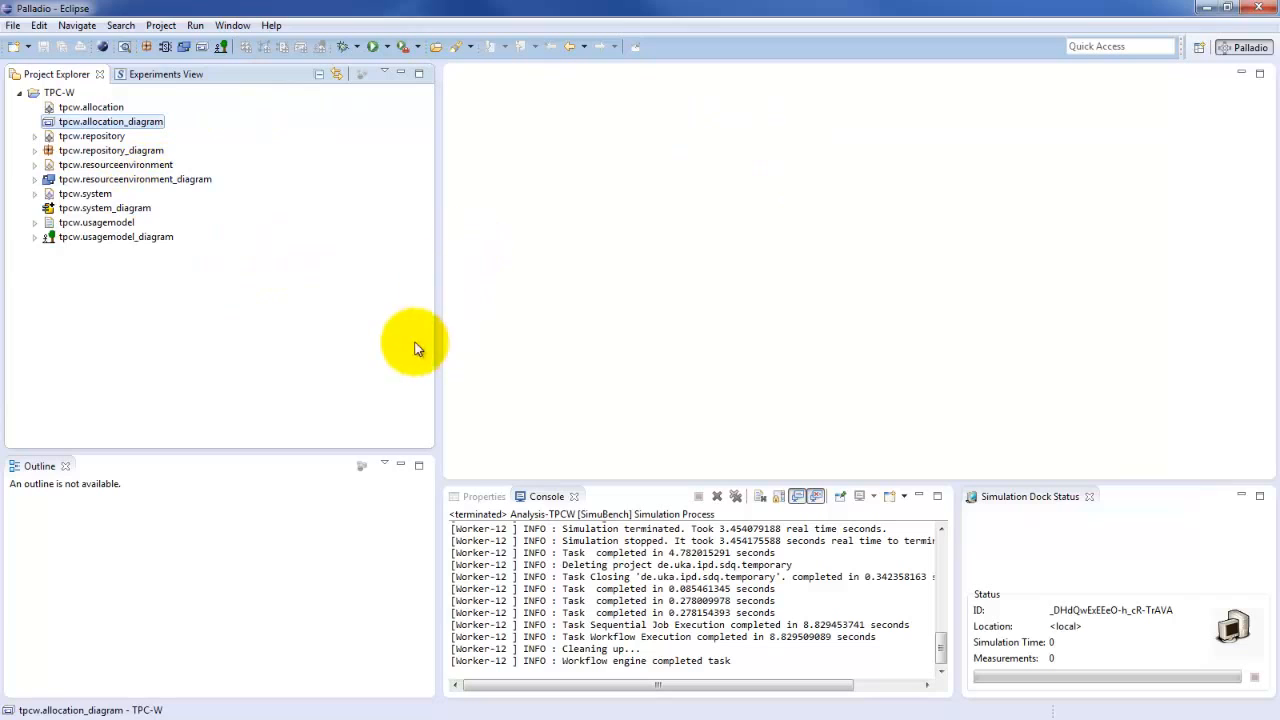
Delete the closed workload from HomeInteractionUsageScenario in tpcw.usagemodel_diagram and save the diagram
{"action": "double_click", "coordinate": [139, 241]}
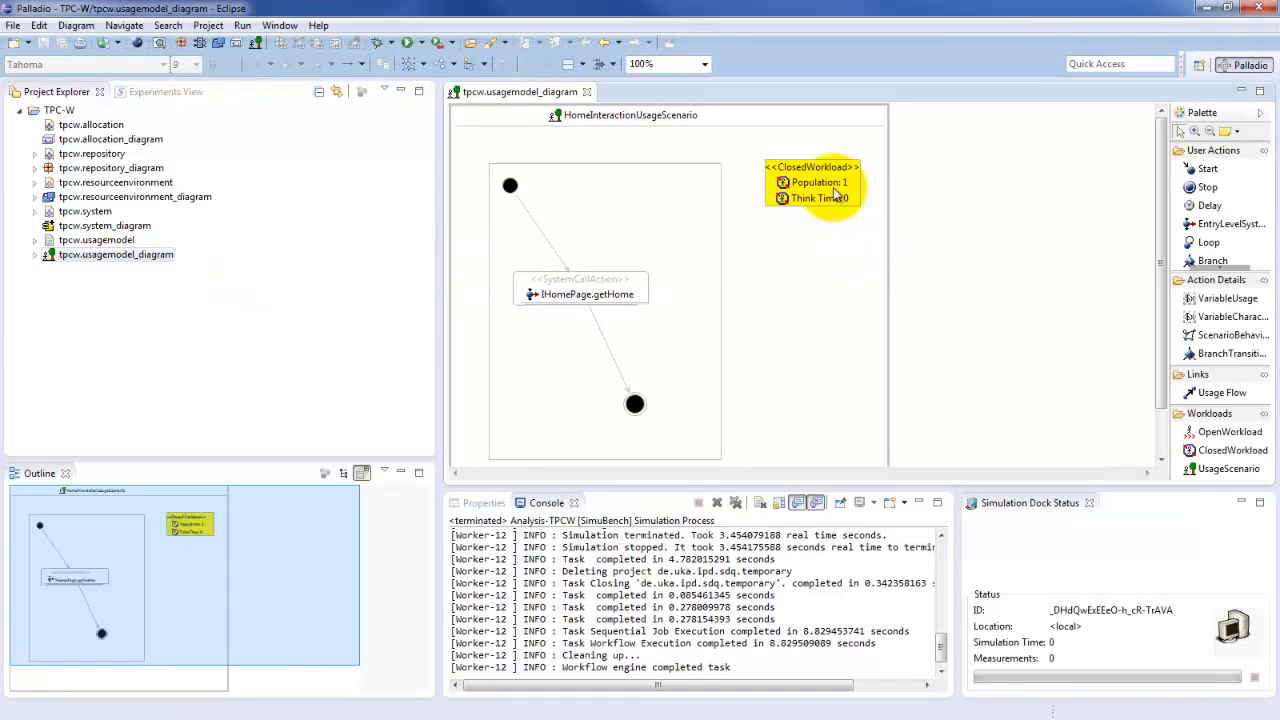
{"action": "left_click", "coordinate": [822, 175]}
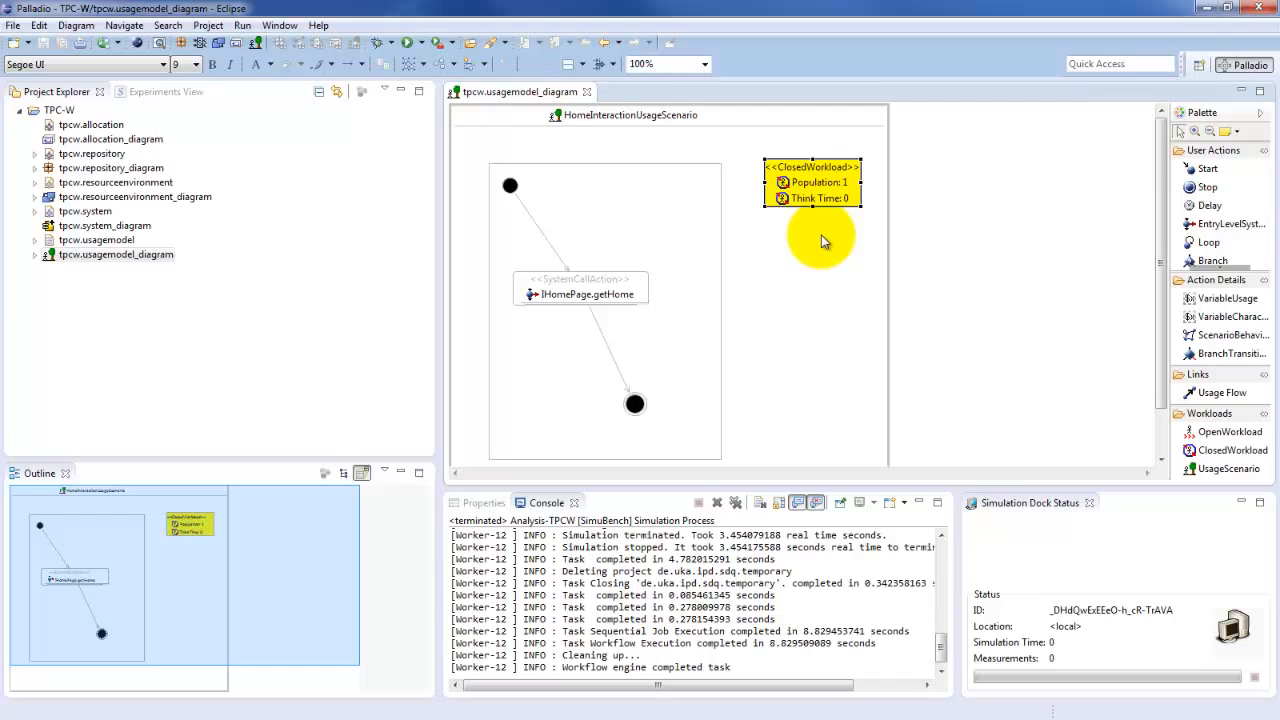
{"action": "key", "text": "Delete"}
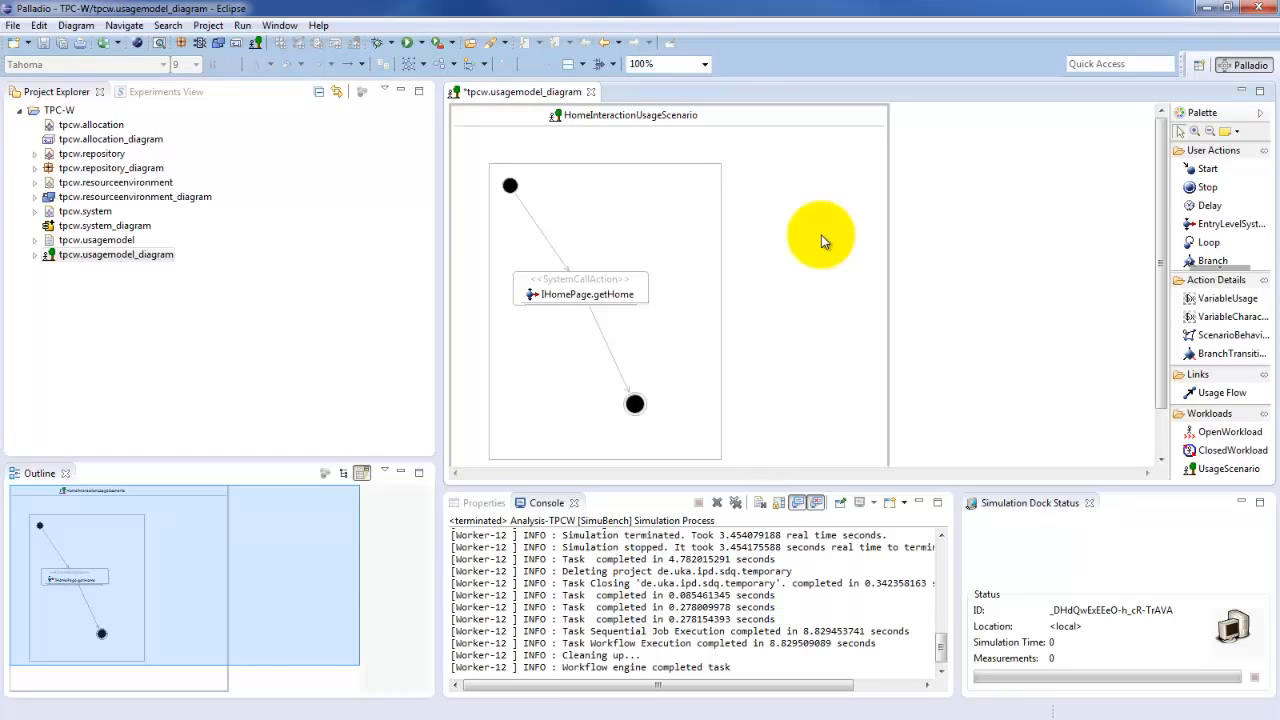
{"action": "key", "text": "ctrl+s"}
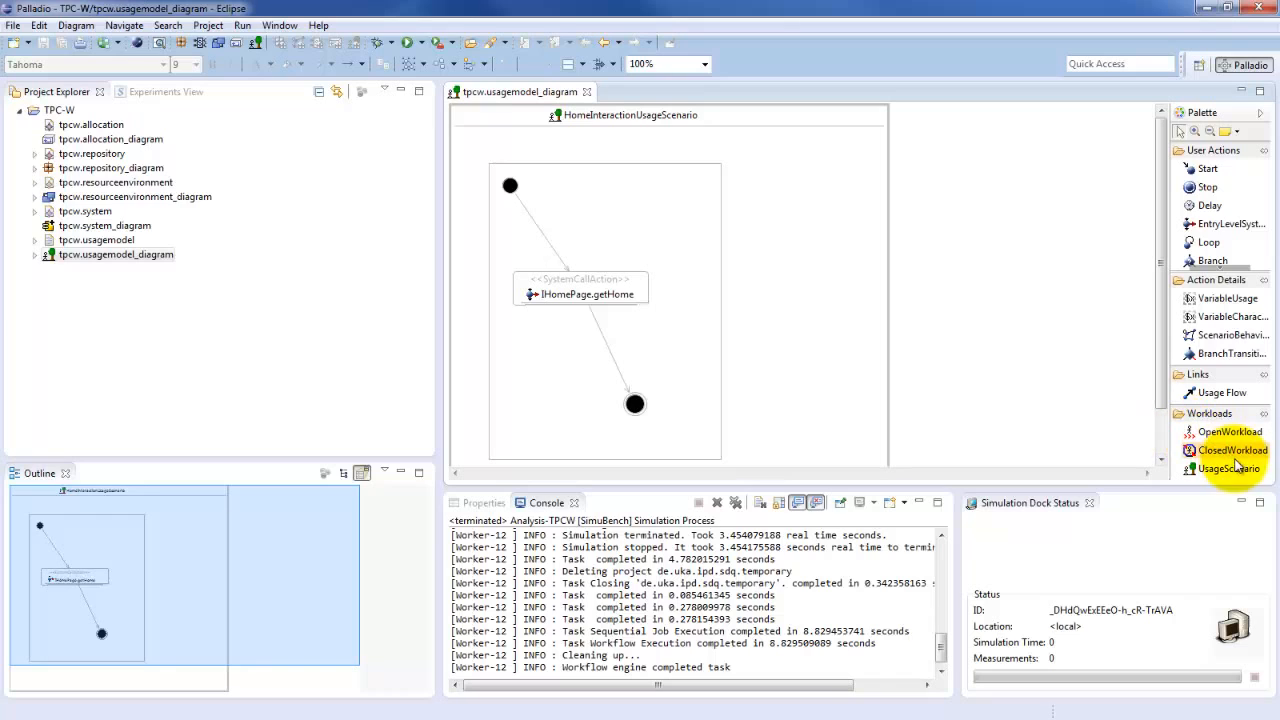
Add an open workload with an interarrival time of 1000 to HomeInteractionUsageScenario, then save and close the usage model diagram
{"action": "left_click", "coordinate": [1230, 431]}
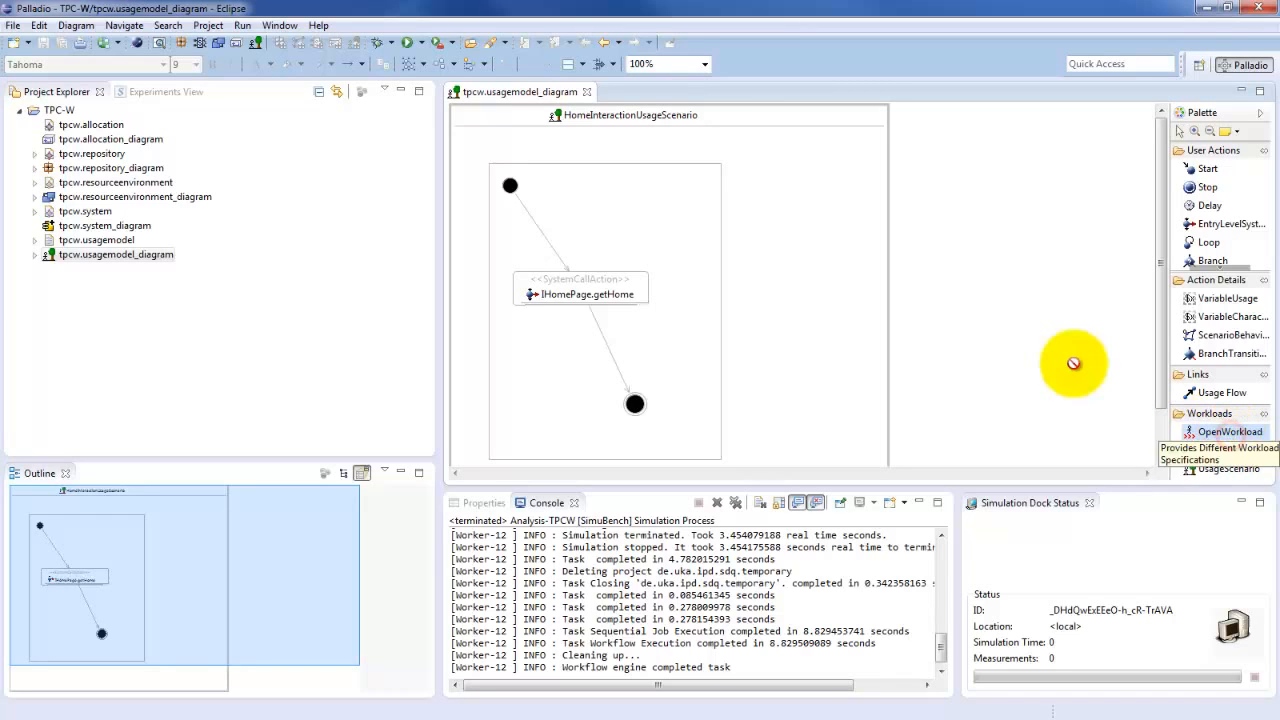
{"action": "left_click", "coordinate": [773, 163]}
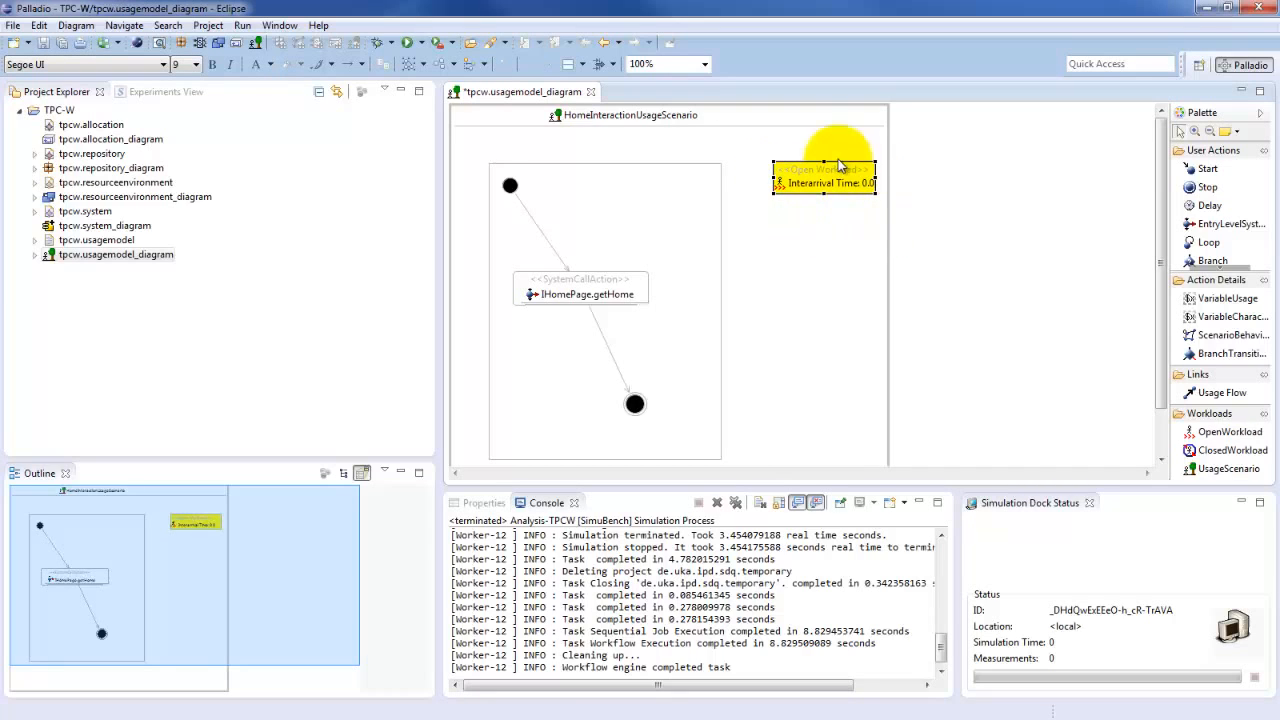
{"action": "mouse_move", "coordinate": [808, 193]}
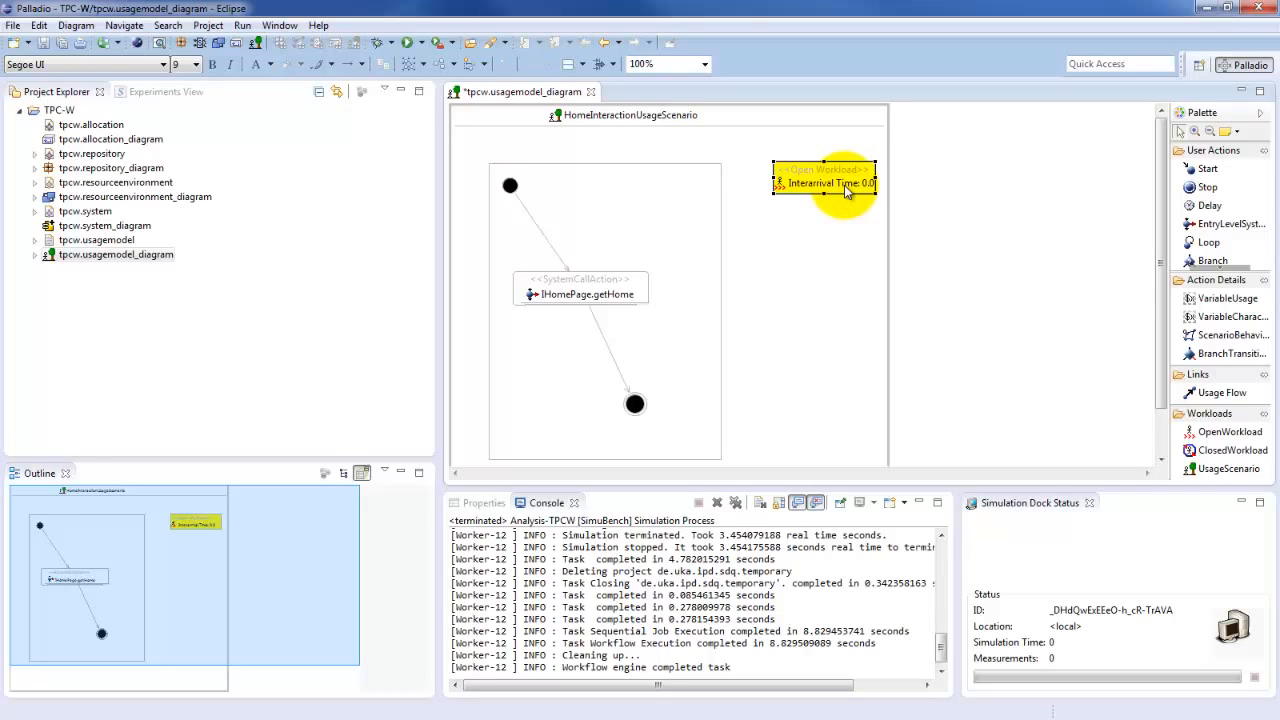
{"action": "double_click", "coordinate": [845, 186]}
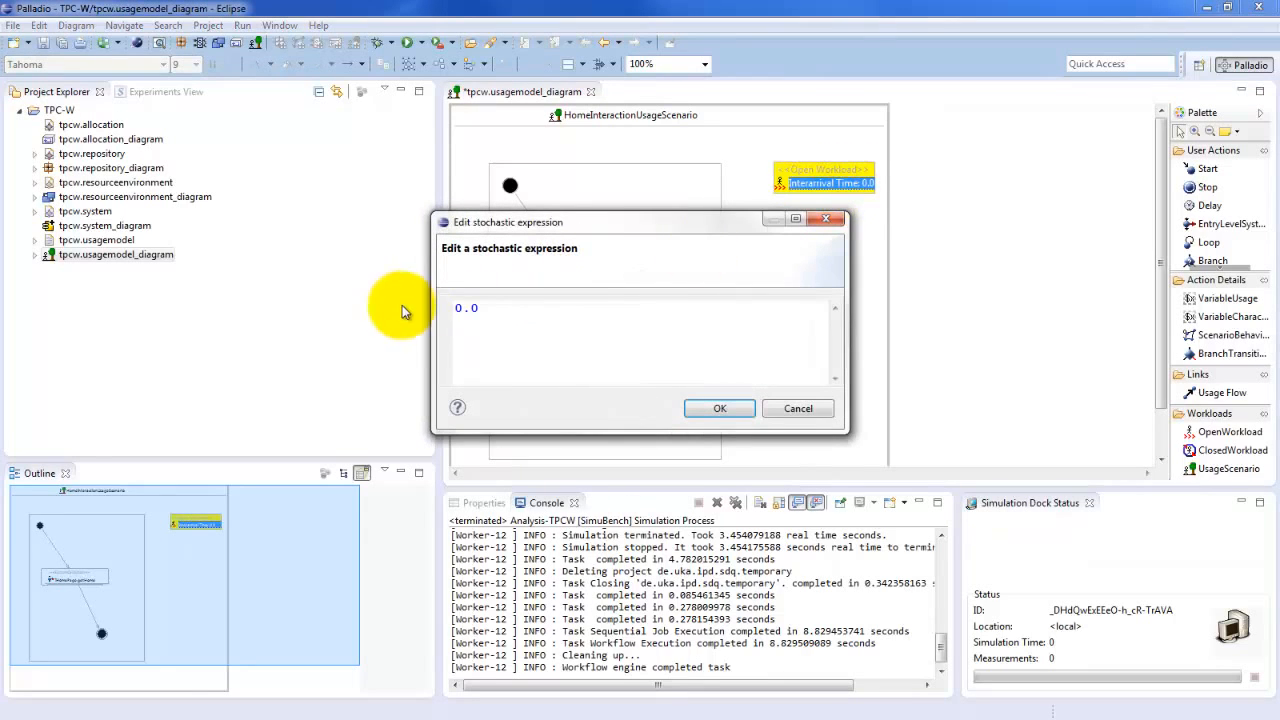
{"action": "left_click_drag", "start_coordinate": [481, 308], "coordinate": [423, 304]}
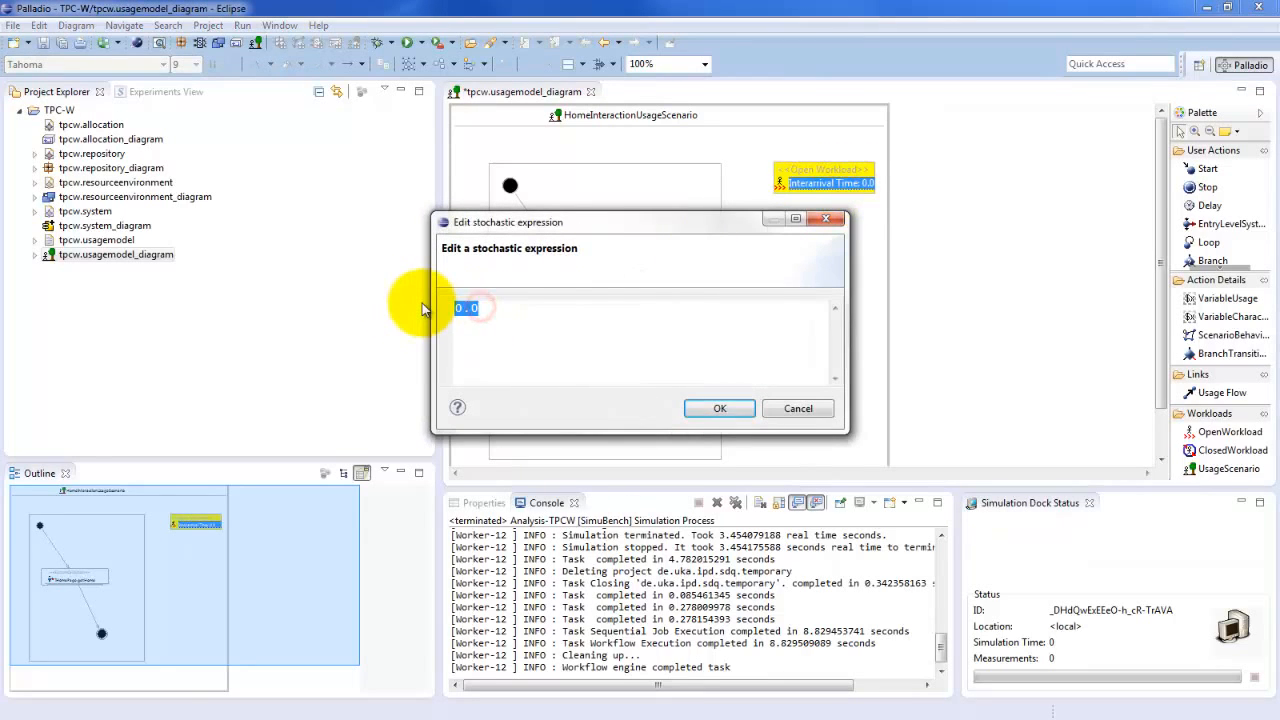
{"action": "type", "text": "1000"}
{"action": "left_click", "coordinate": [721, 410]}
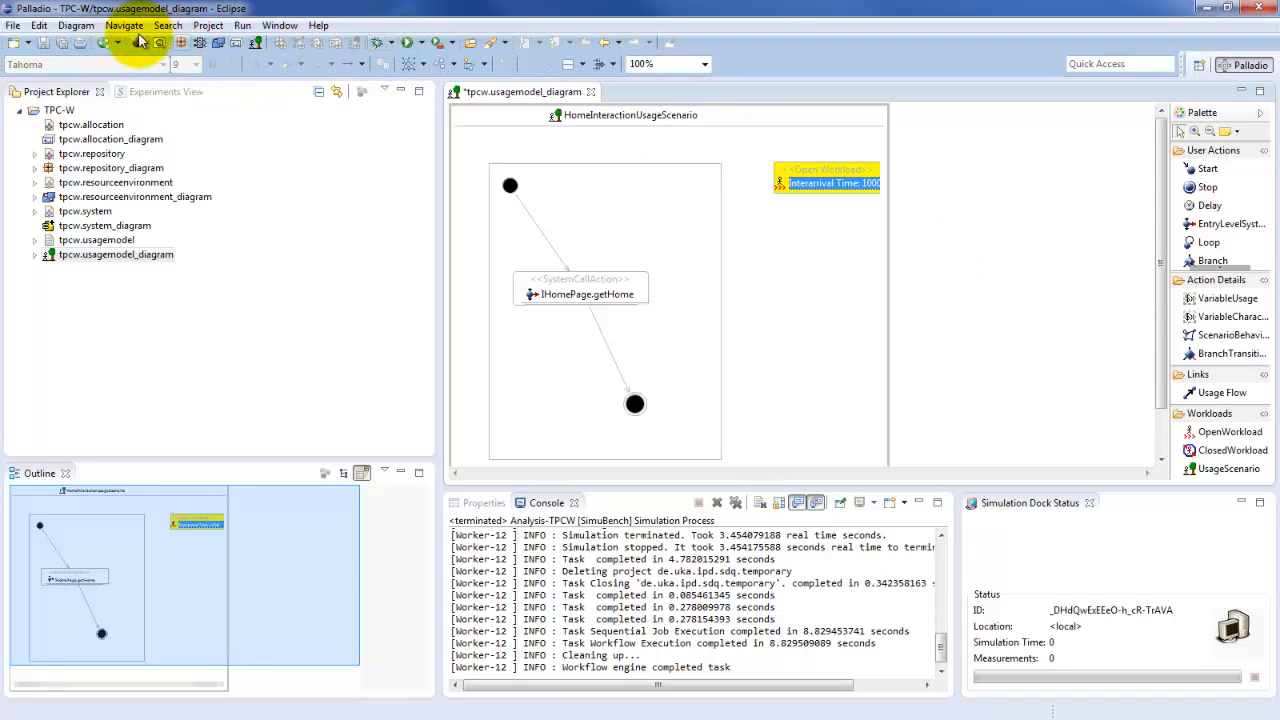
{"action": "key", "text": "ctrl+s"}
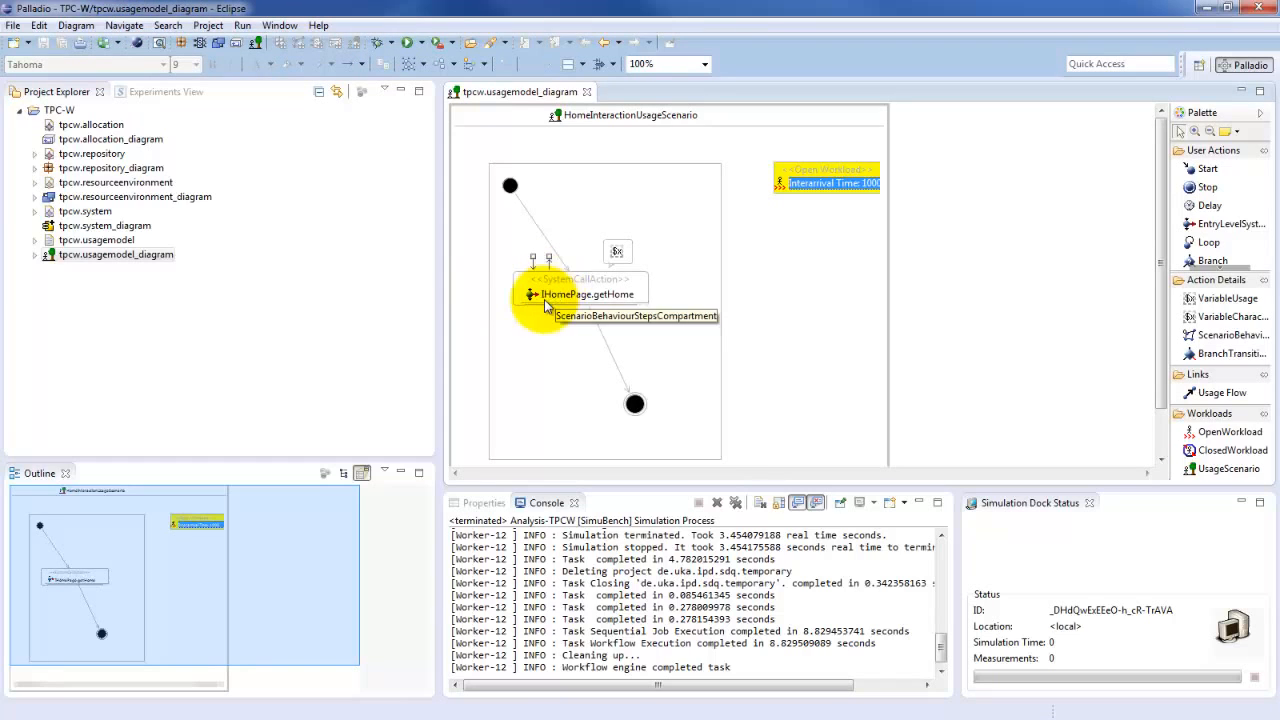
{"action": "left_click", "coordinate": [587, 93]}
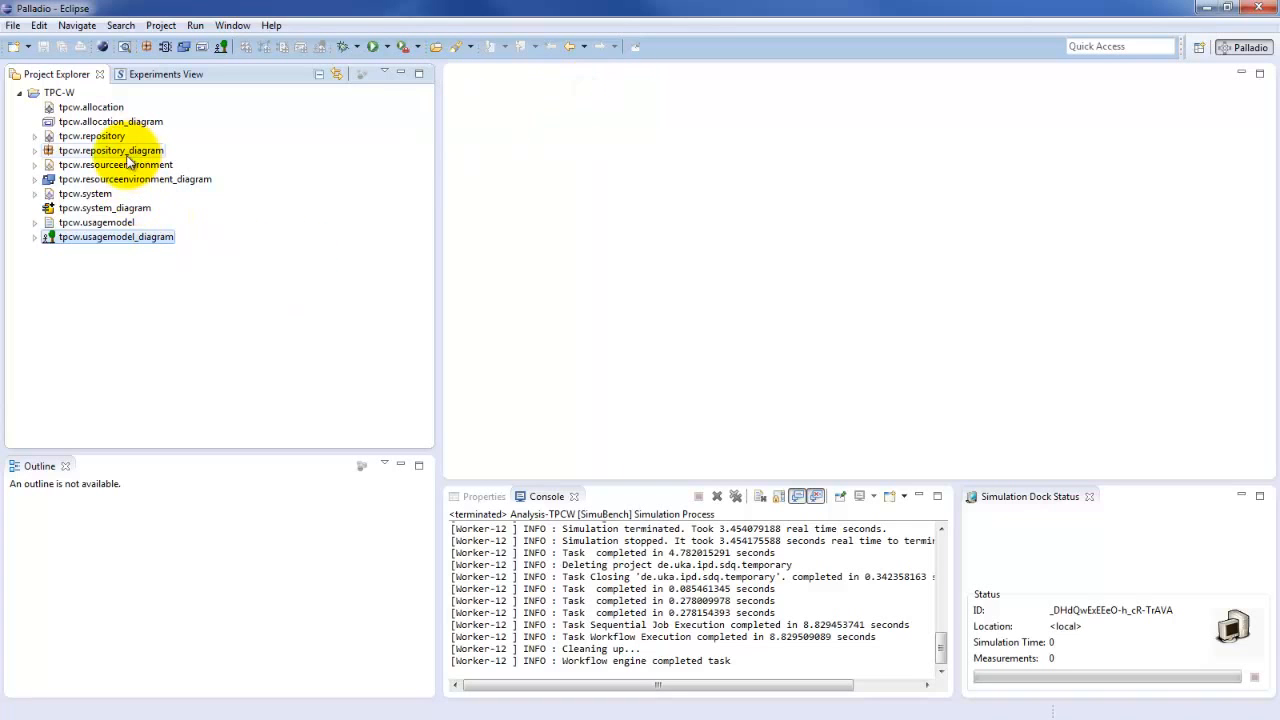
Open the printHello SEFF of the Hello component from tpcw.repository_diagram
{"action": "double_click", "coordinate": [125, 152]}
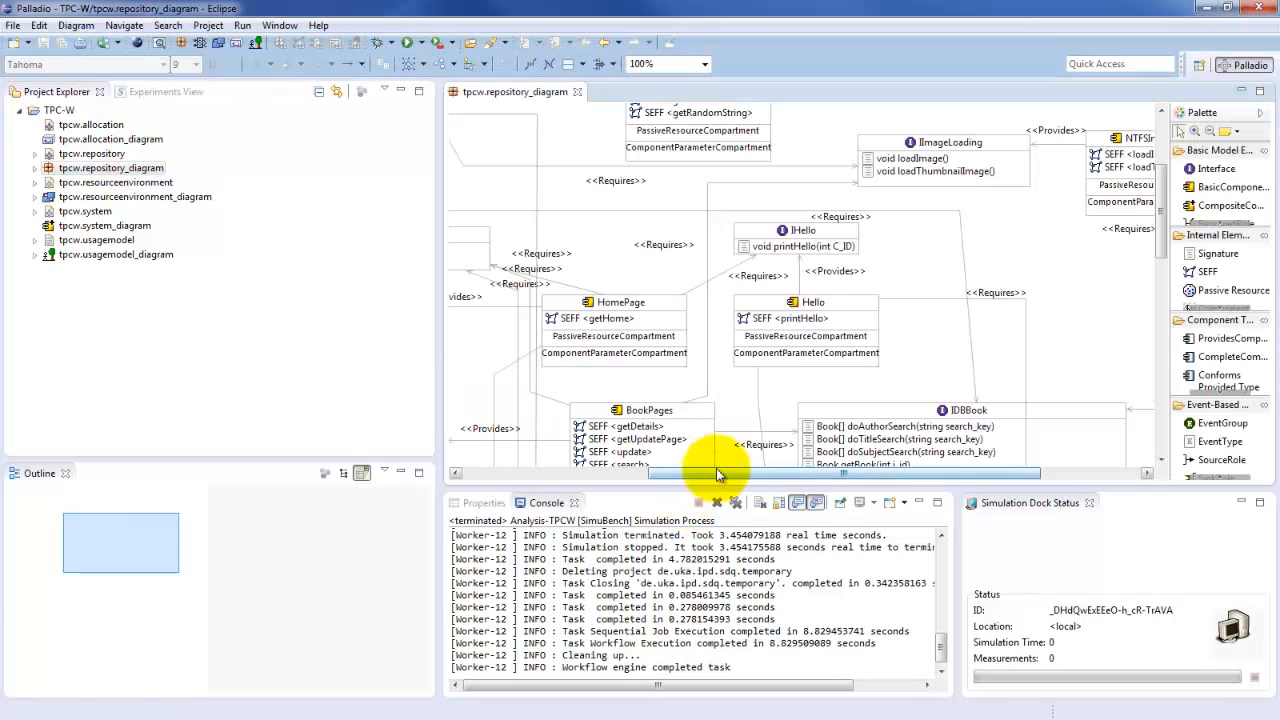
{"action": "left_click", "coordinate": [802, 320]}
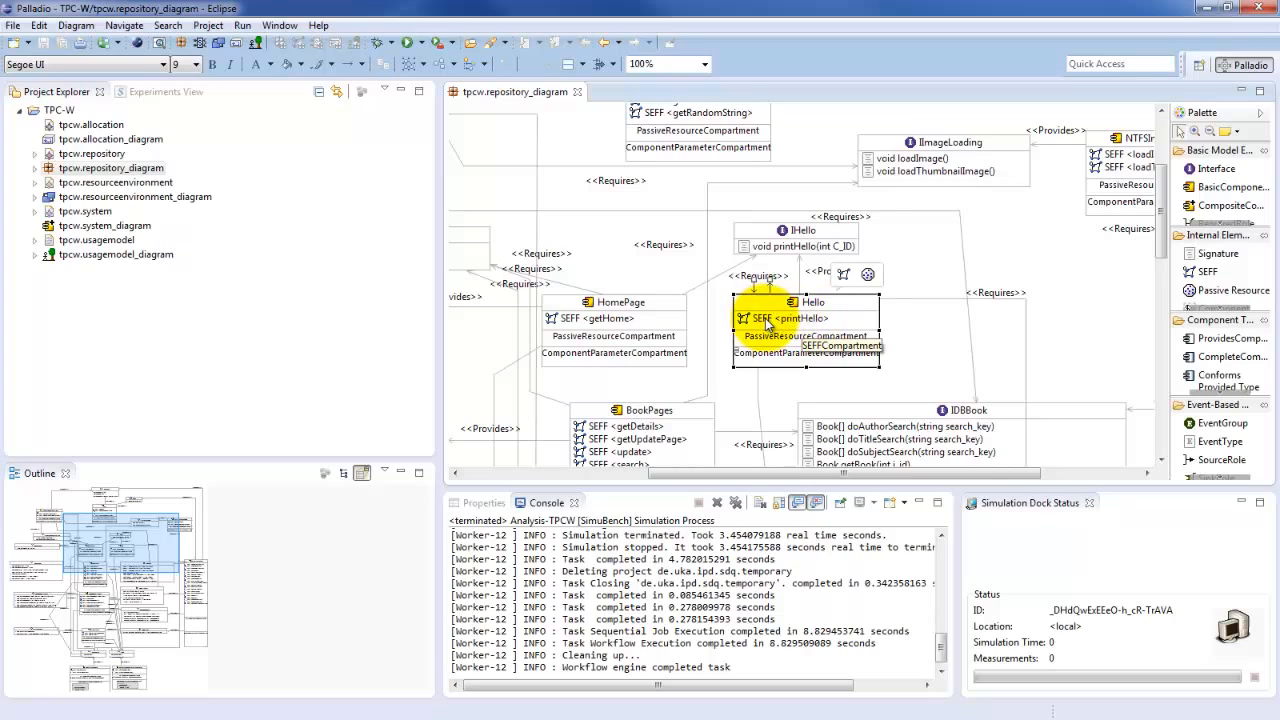
{"action": "left_click", "coordinate": [766, 319]}
{"action": "double_click", "coordinate": [765, 318]}
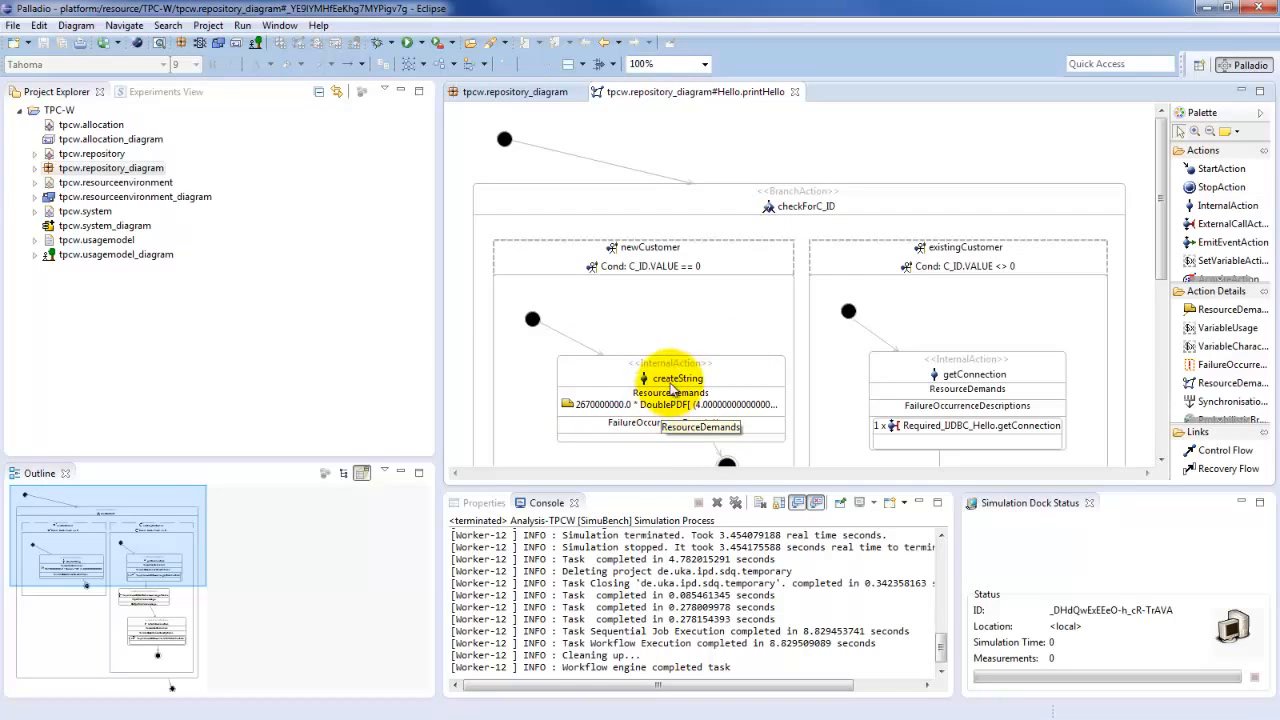
Multiply the resource demand of the createString internal action in the newCustomer branch by a leading factor of 100000000
{"action": "mouse_move", "coordinate": [665, 402]}
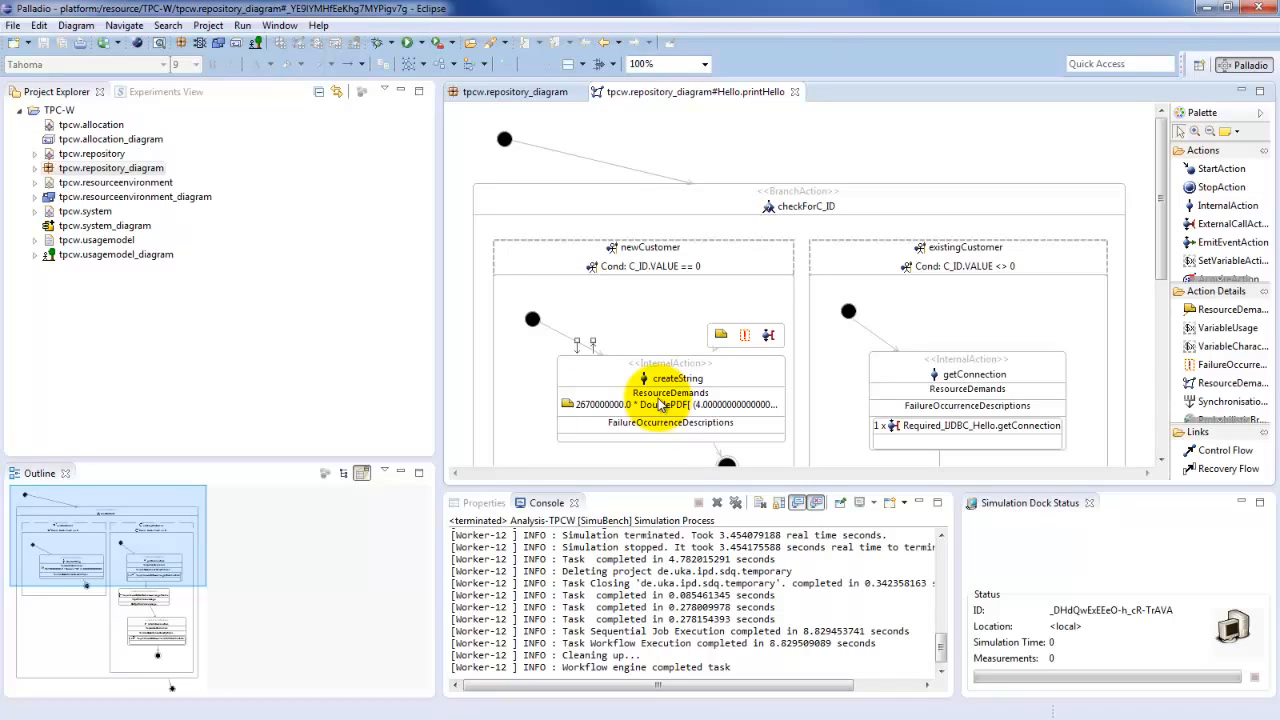
{"action": "left_click", "coordinate": [660, 404]}
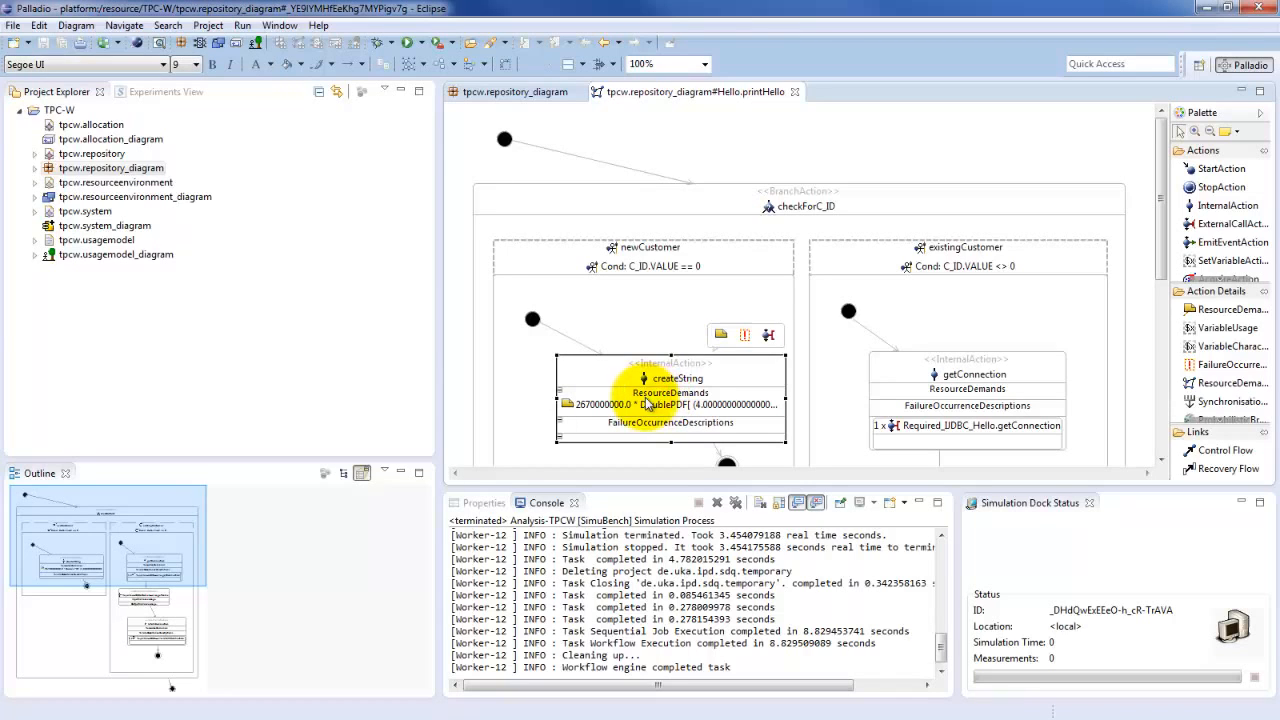
{"action": "double_click", "coordinate": [665, 405]}
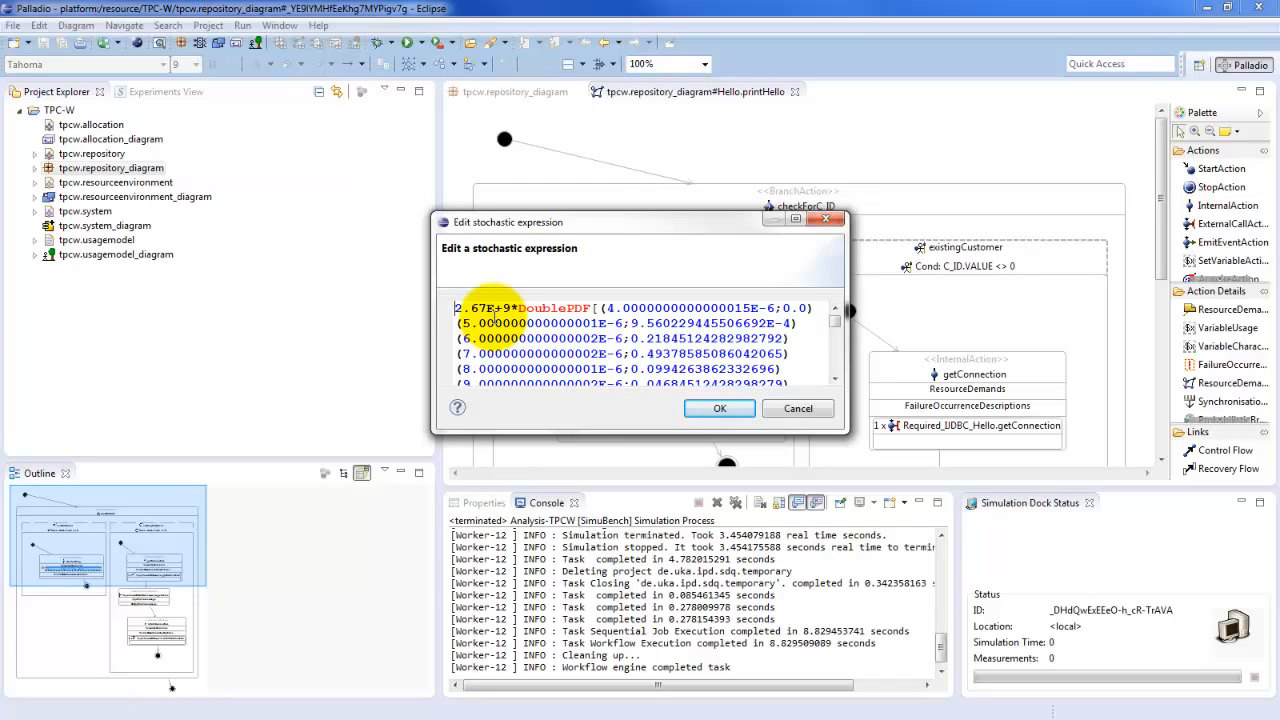
{"action": "type", "text": "1"}
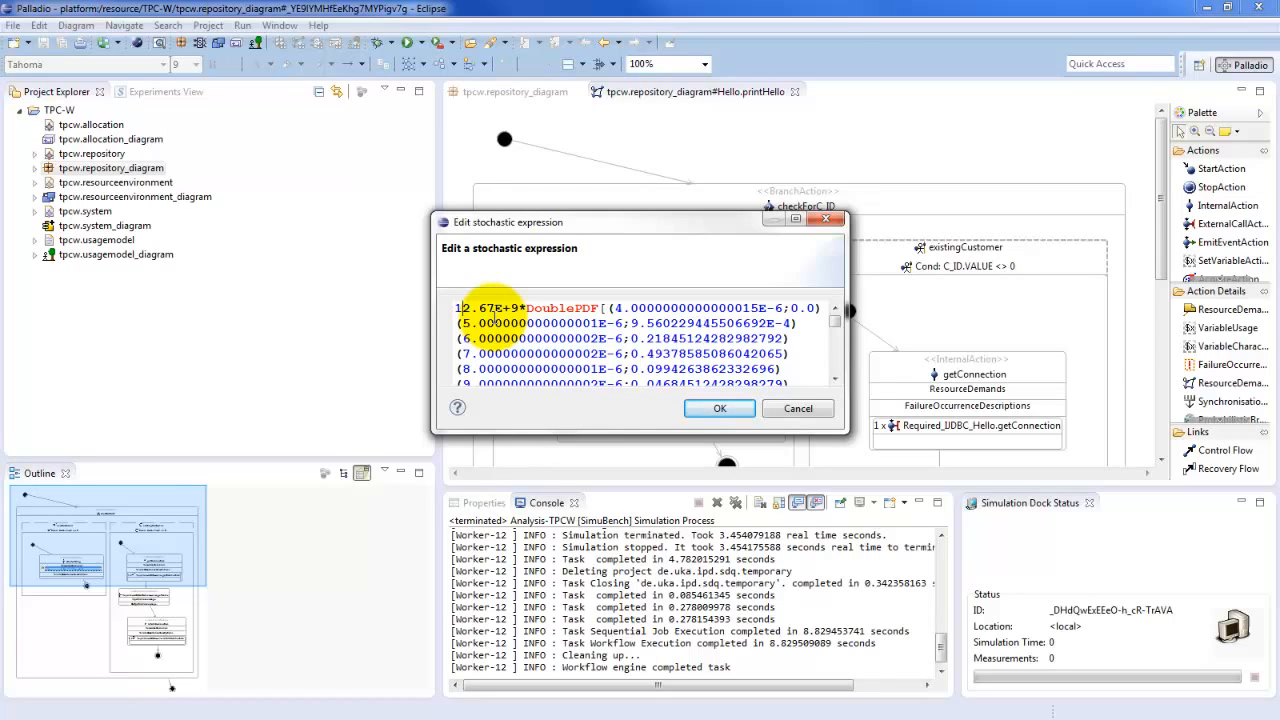
{"action": "type", "text": "0000"}
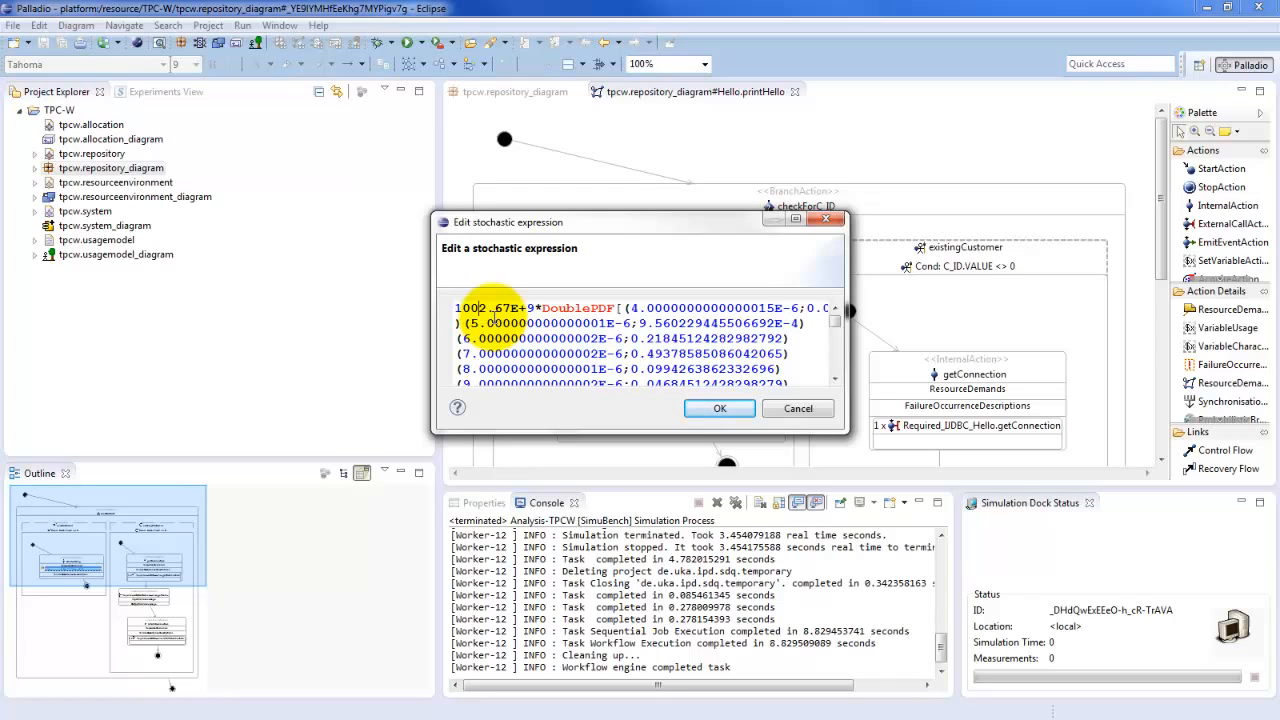
{"action": "type", "text": "0000"}
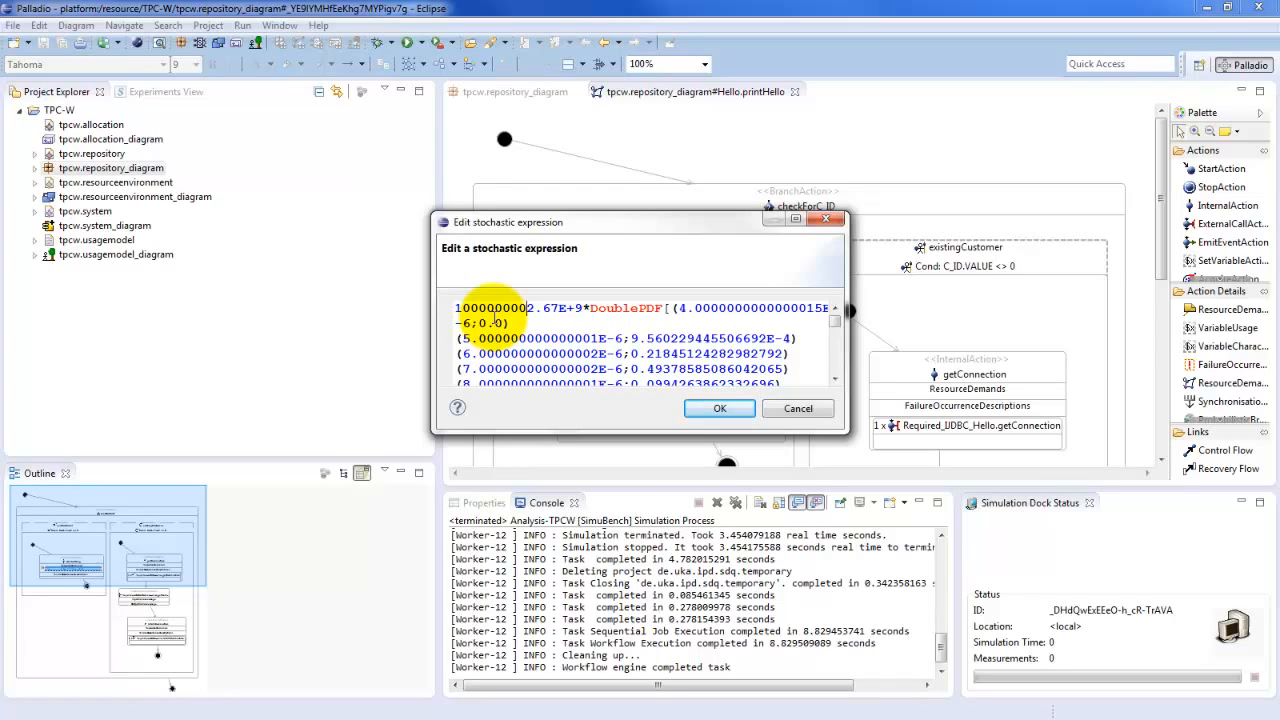
{"action": "type", "text": "*"}
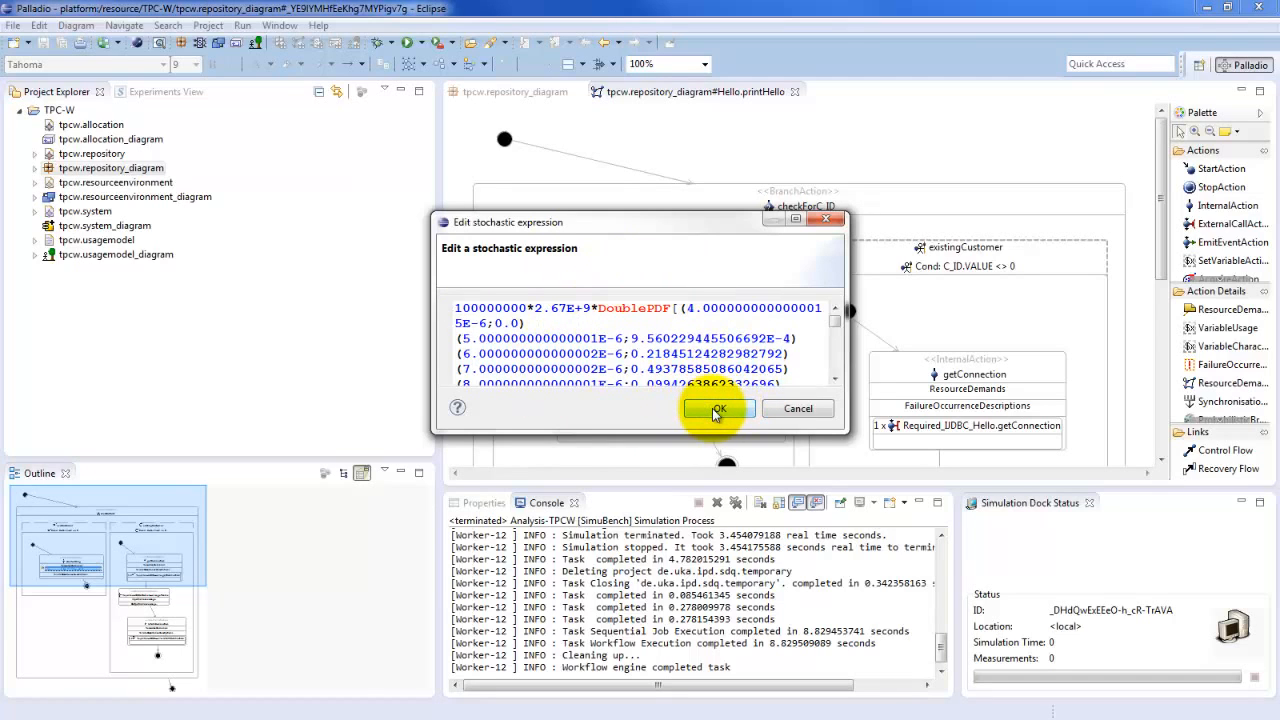
{"action": "left_click_drag", "start_coordinate": [671, 222], "coordinate": [945, 218]}
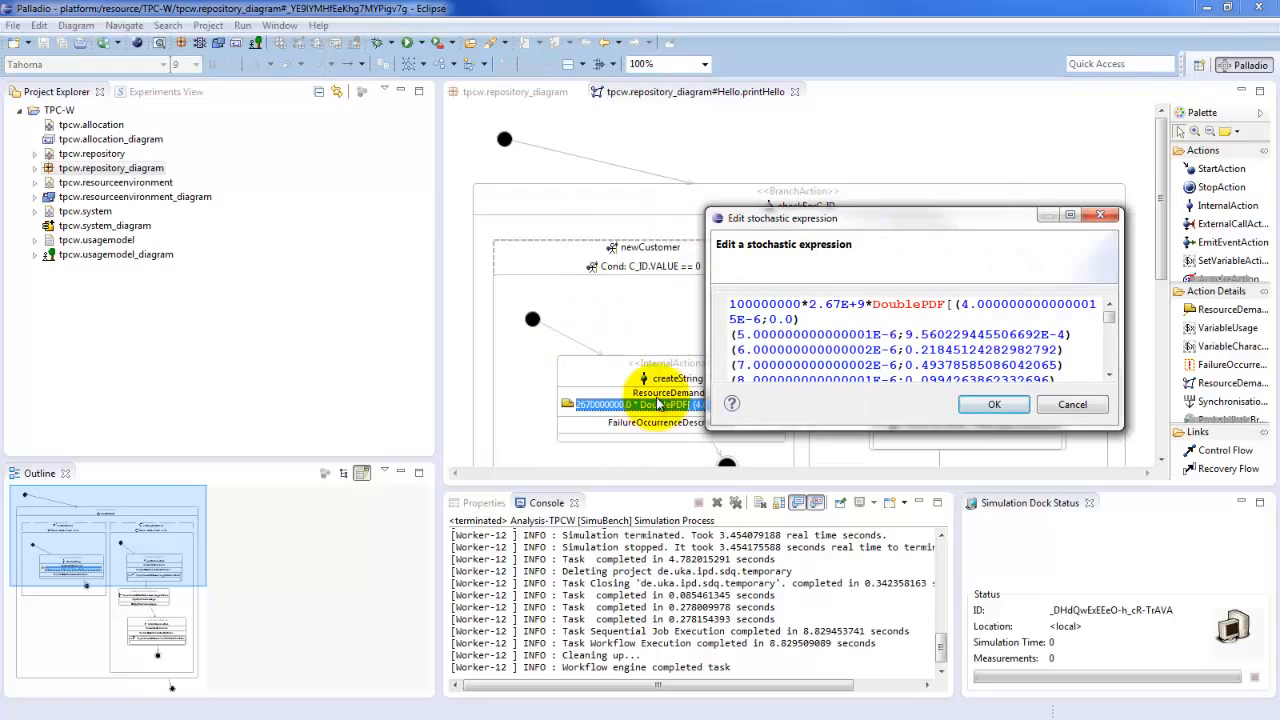
{"action": "left_click", "coordinate": [990, 406]}
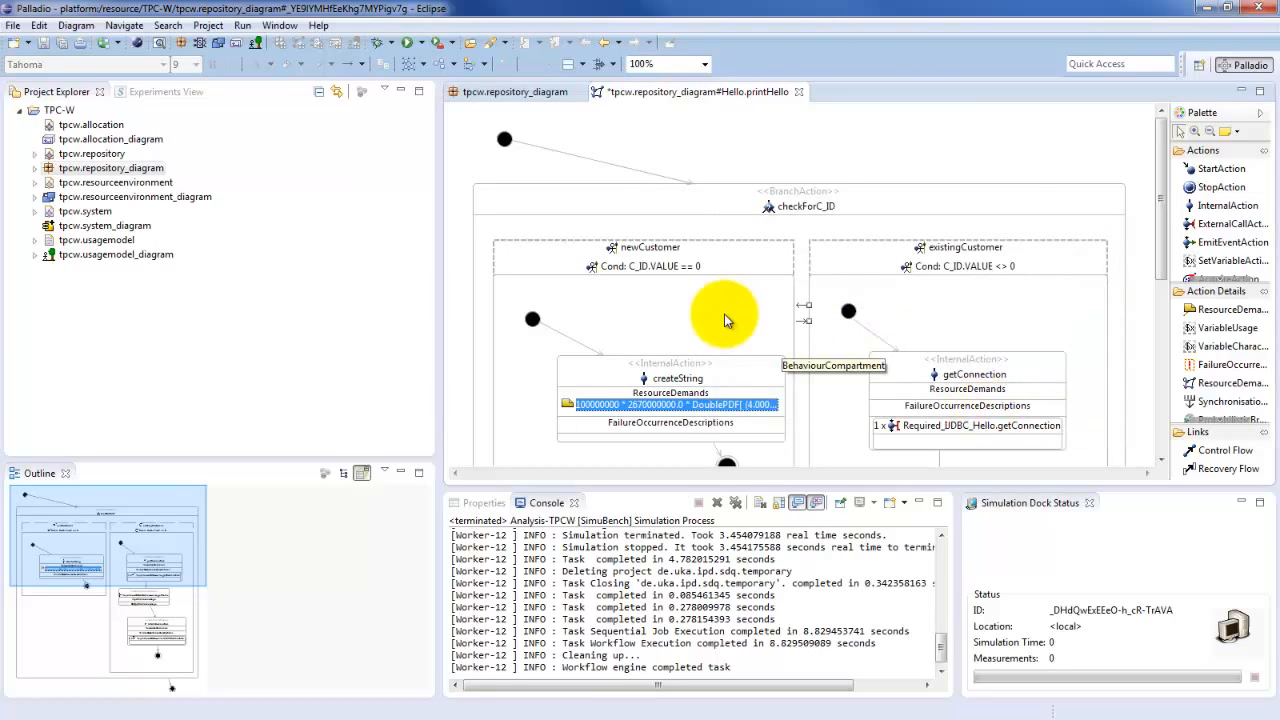
Save the printHello SEFF and close both it and the repository diagram
{"action": "key", "text": "ctrl+s"}
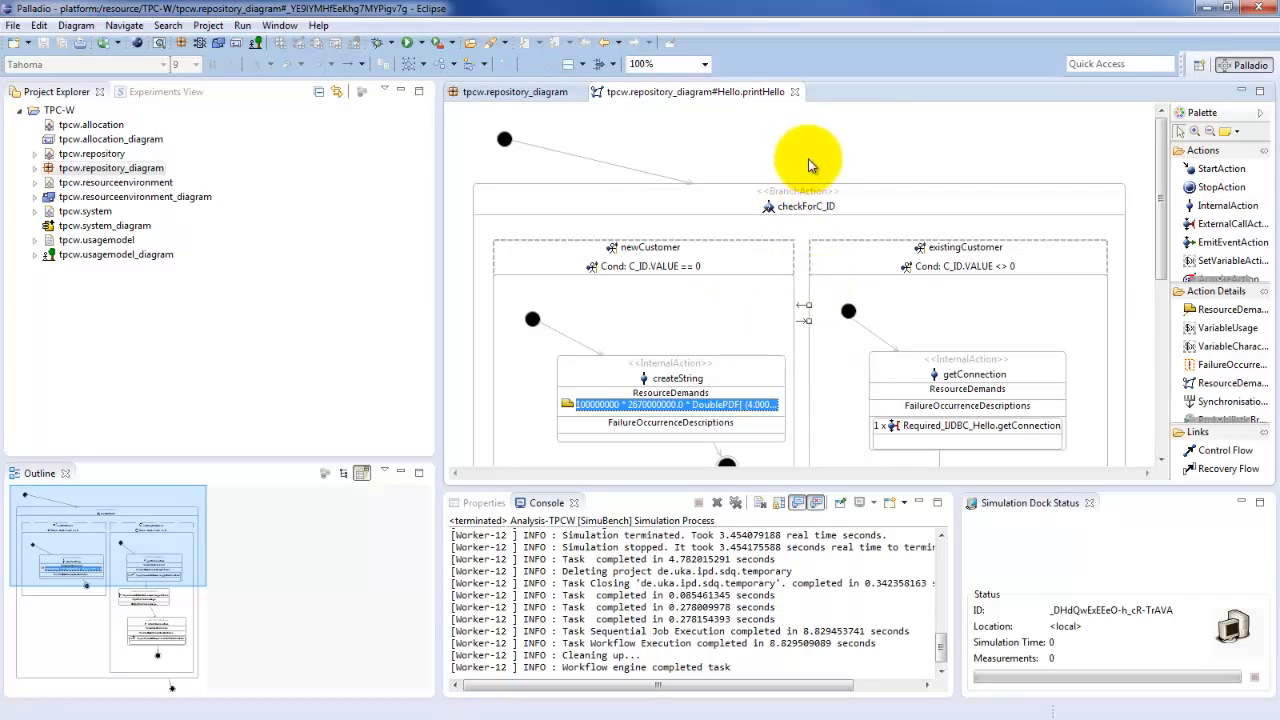
{"action": "left_click", "coordinate": [796, 93]}
{"action": "left_click", "coordinate": [578, 92]}
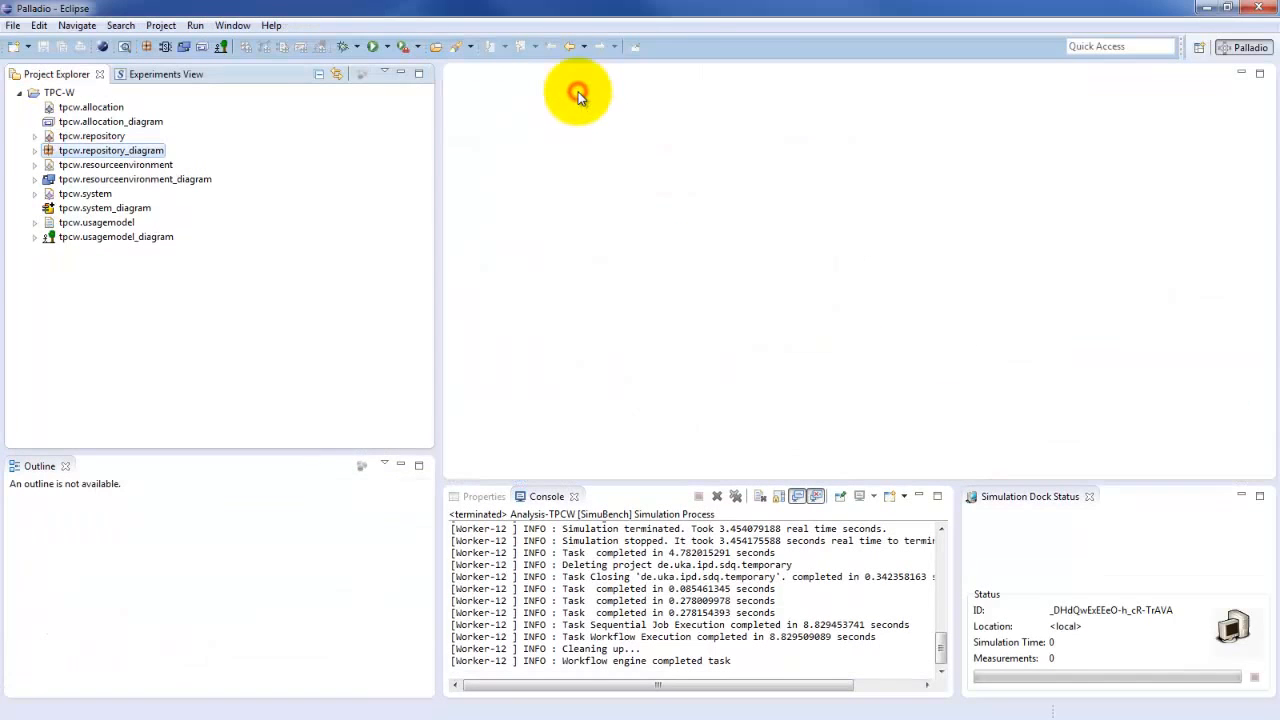
Set the processing rate of the Application Server's CPU to 1.67E+9 in tpcw.resourceenvironment_diagram
{"action": "double_click", "coordinate": [156, 180]}
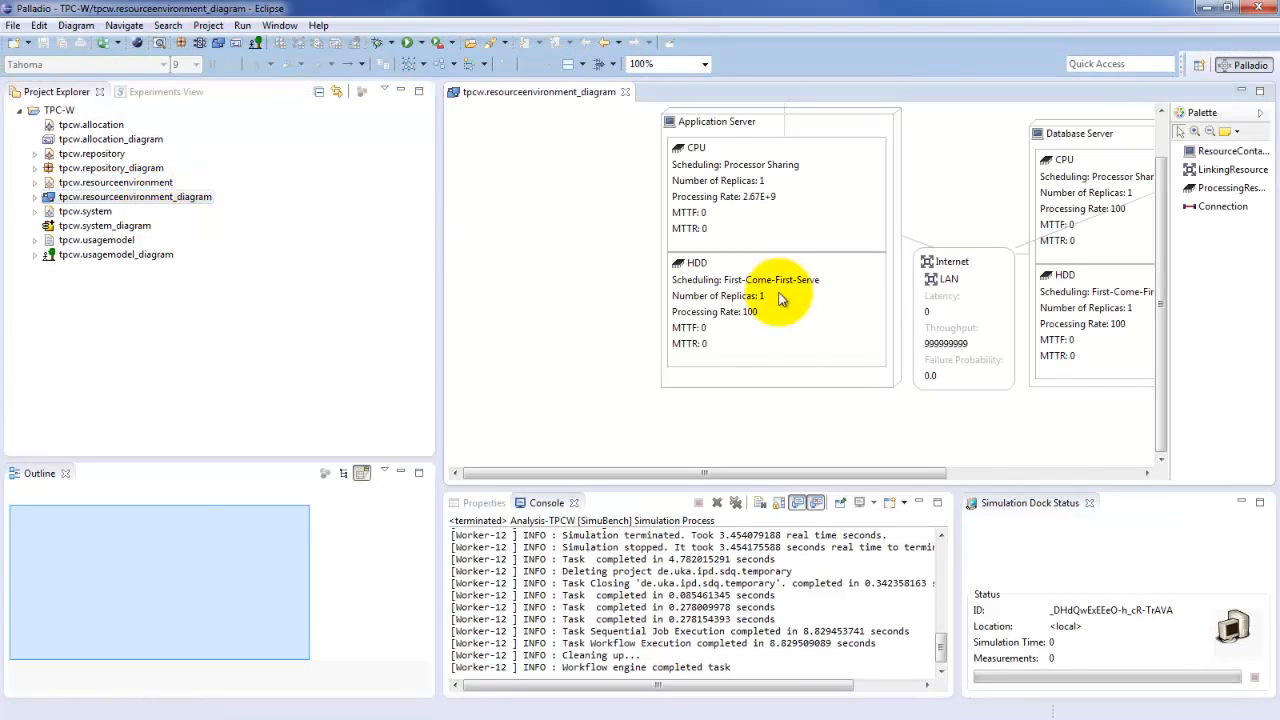
{"action": "left_click", "coordinate": [756, 200]}
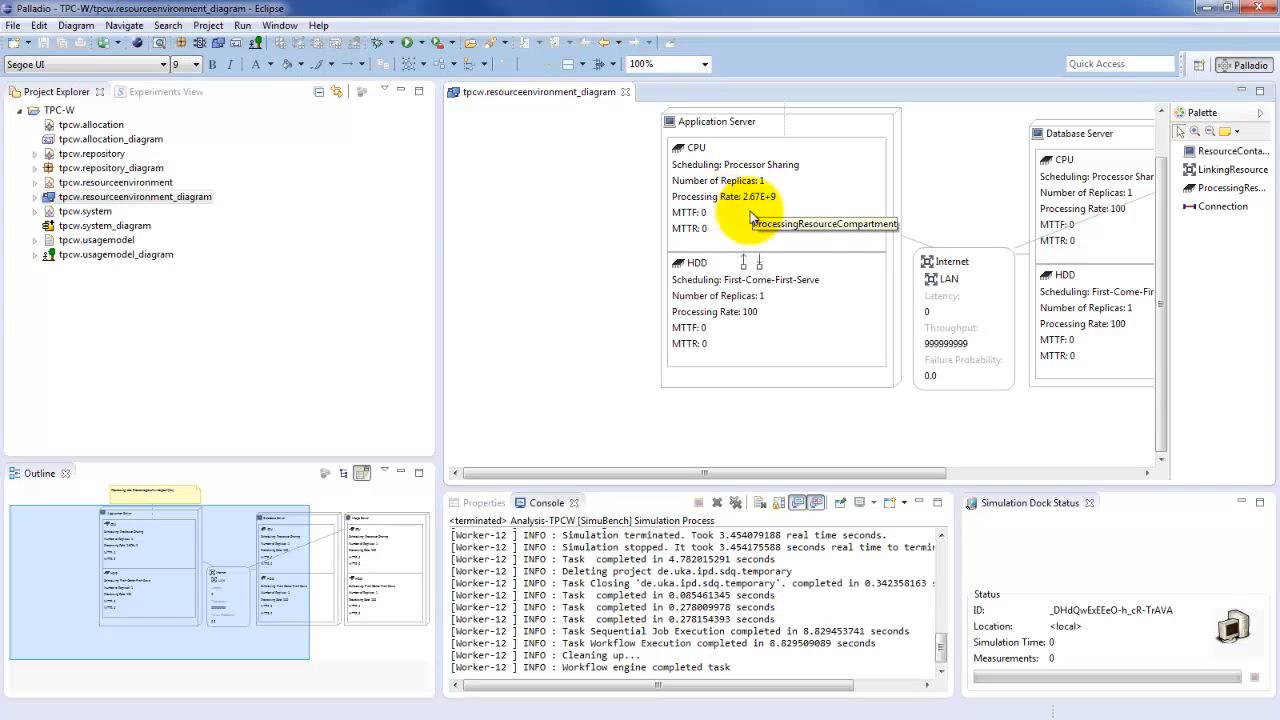
{"action": "left_click", "coordinate": [756, 200]}
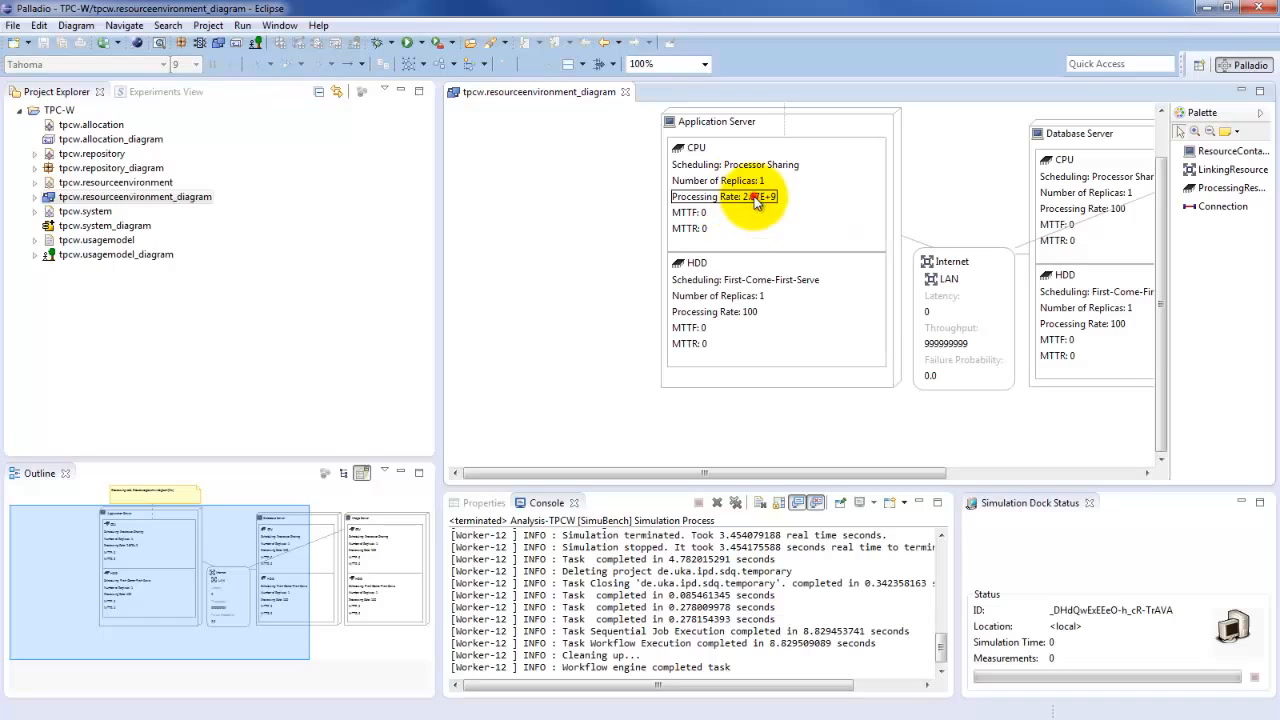
{"action": "double_click", "coordinate": [757, 199]}
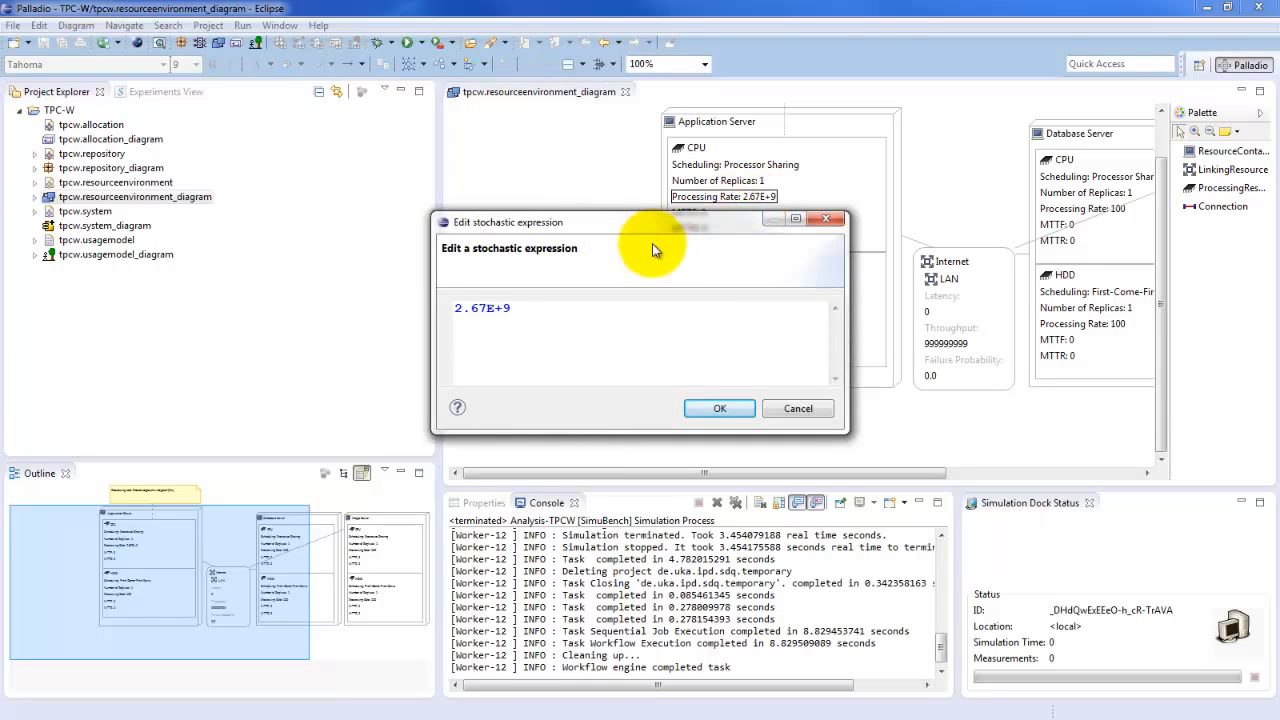
{"action": "key", "text": "BackSpace"}
{"action": "type", "text": "1"}
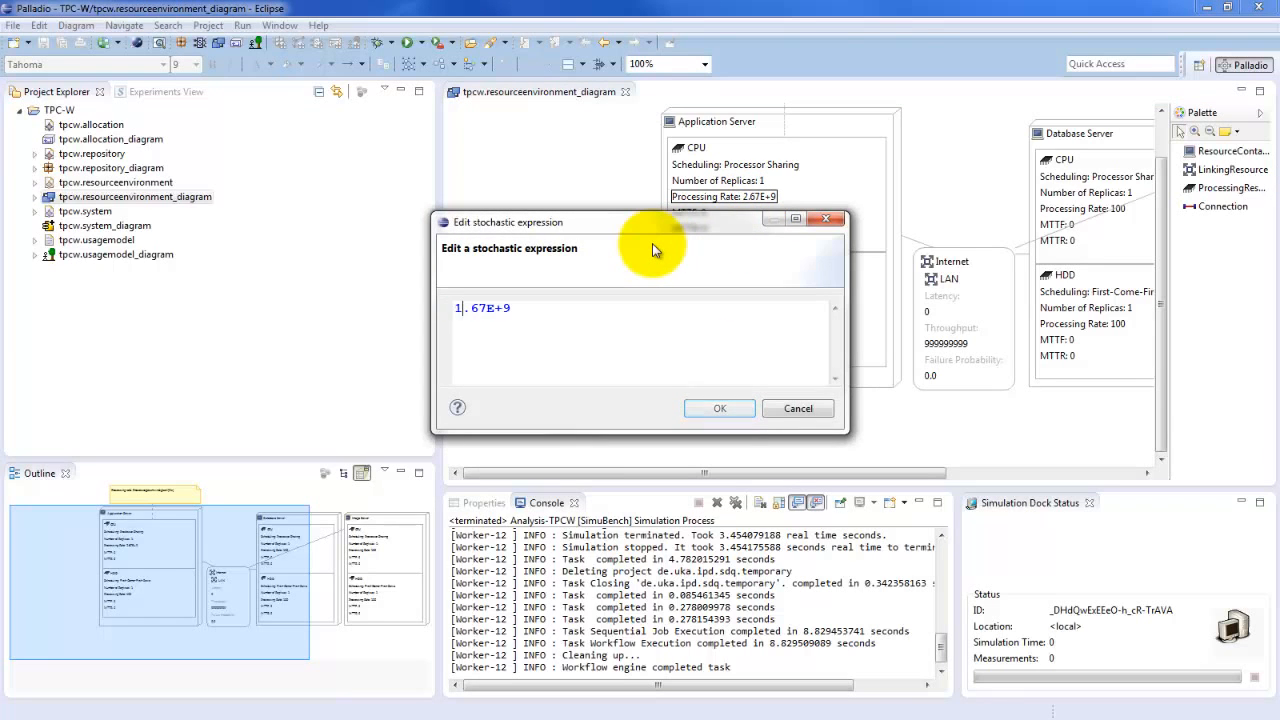
{"action": "left_click", "coordinate": [710, 405]}
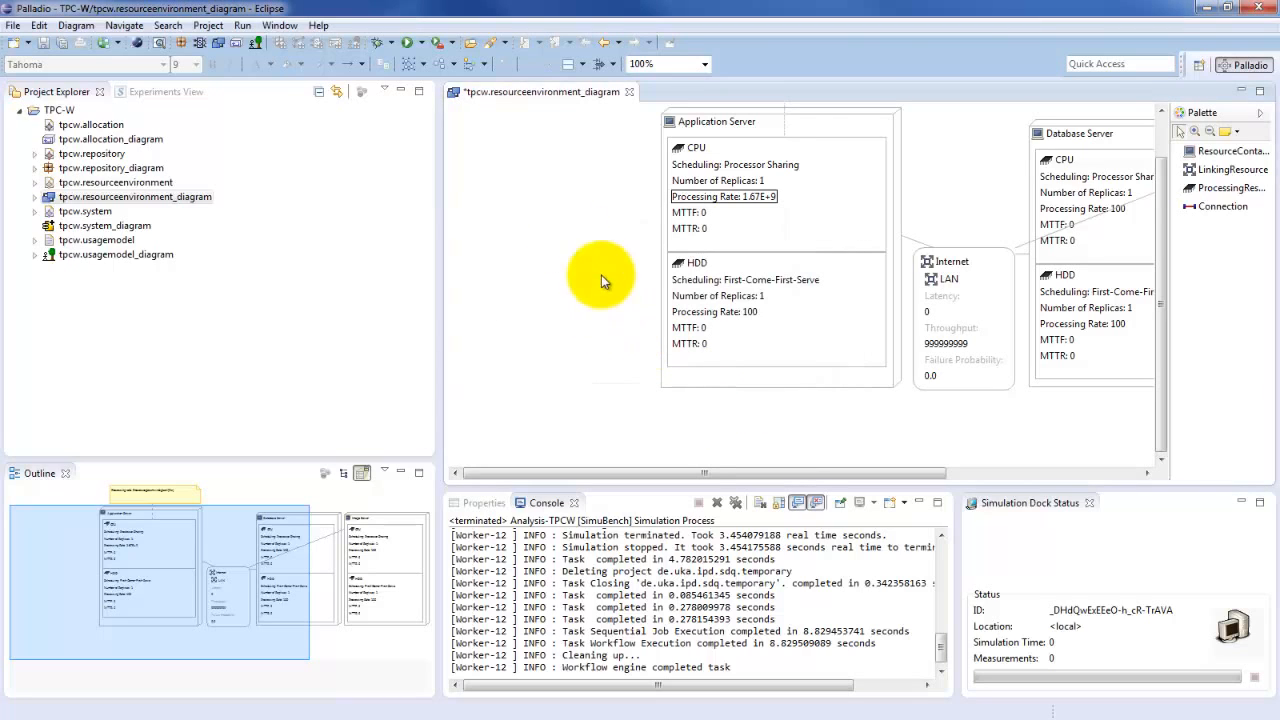
Save and close tpcw.resourceenvironment_diagram, and run the Analysis-TPCW simulation
{"action": "key", "text": "ctrl+s"}
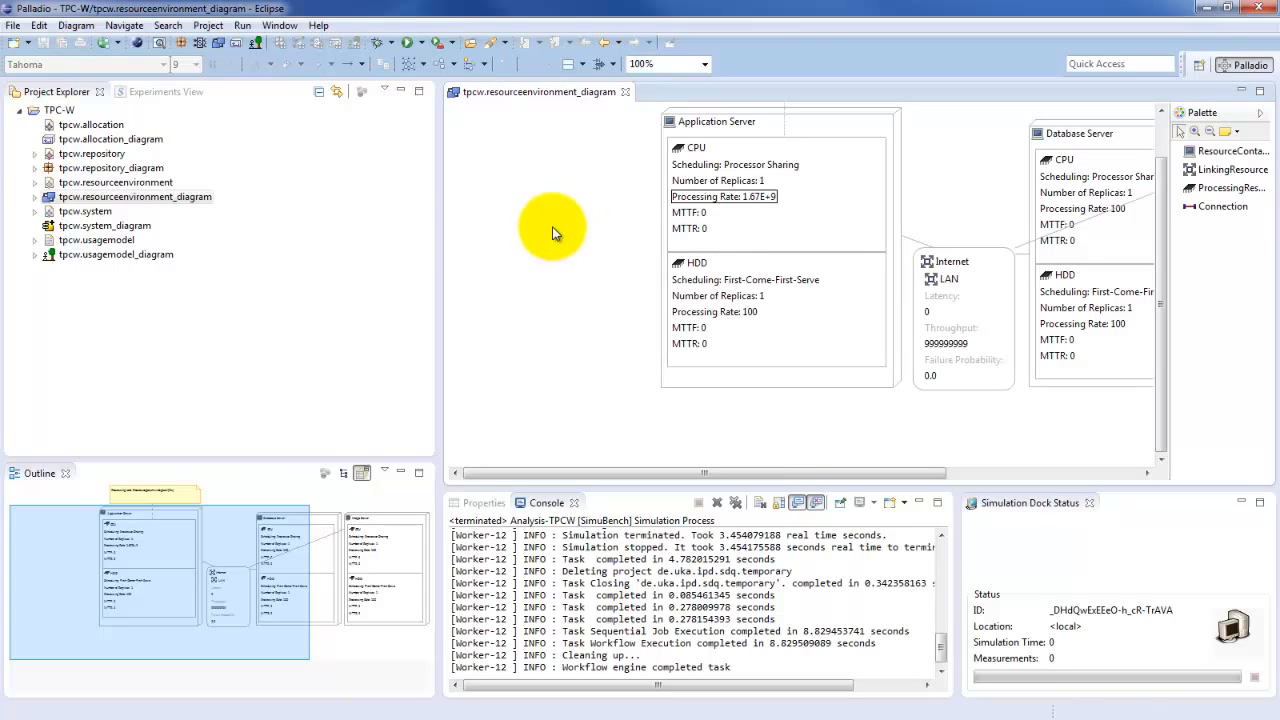
{"action": "left_click", "coordinate": [625, 92]}
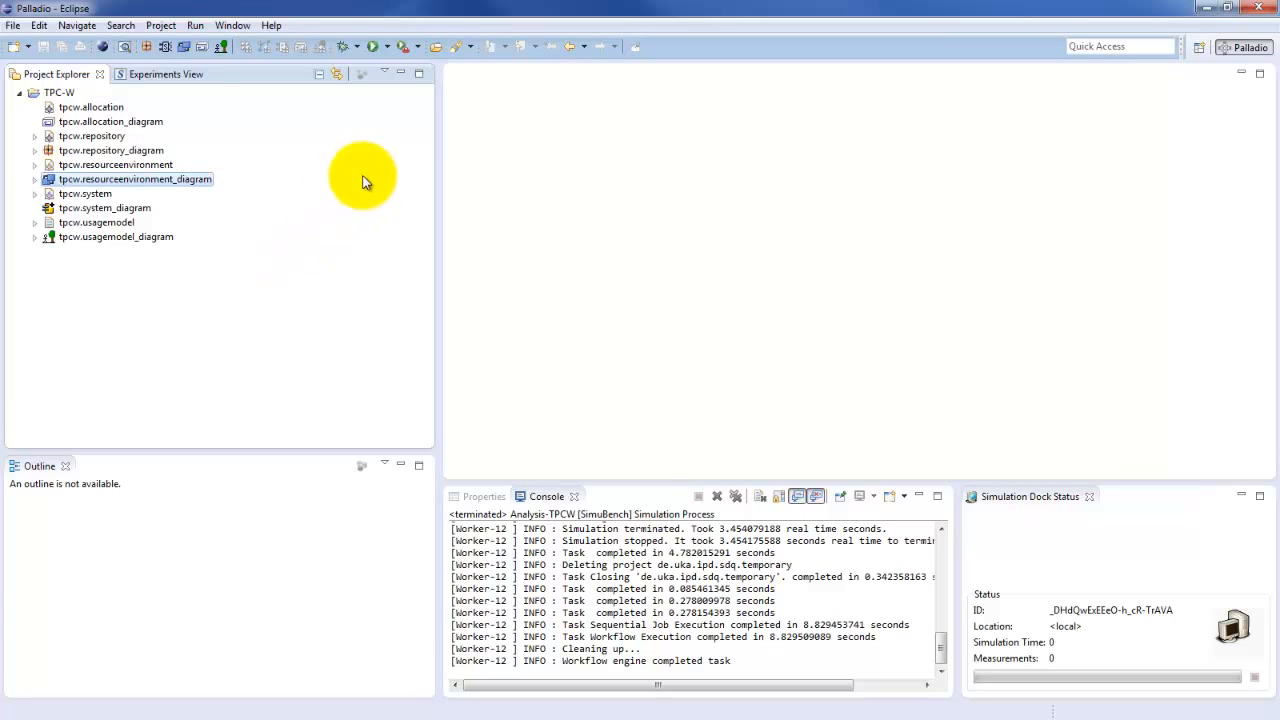
{"action": "left_click", "coordinate": [388, 46]}
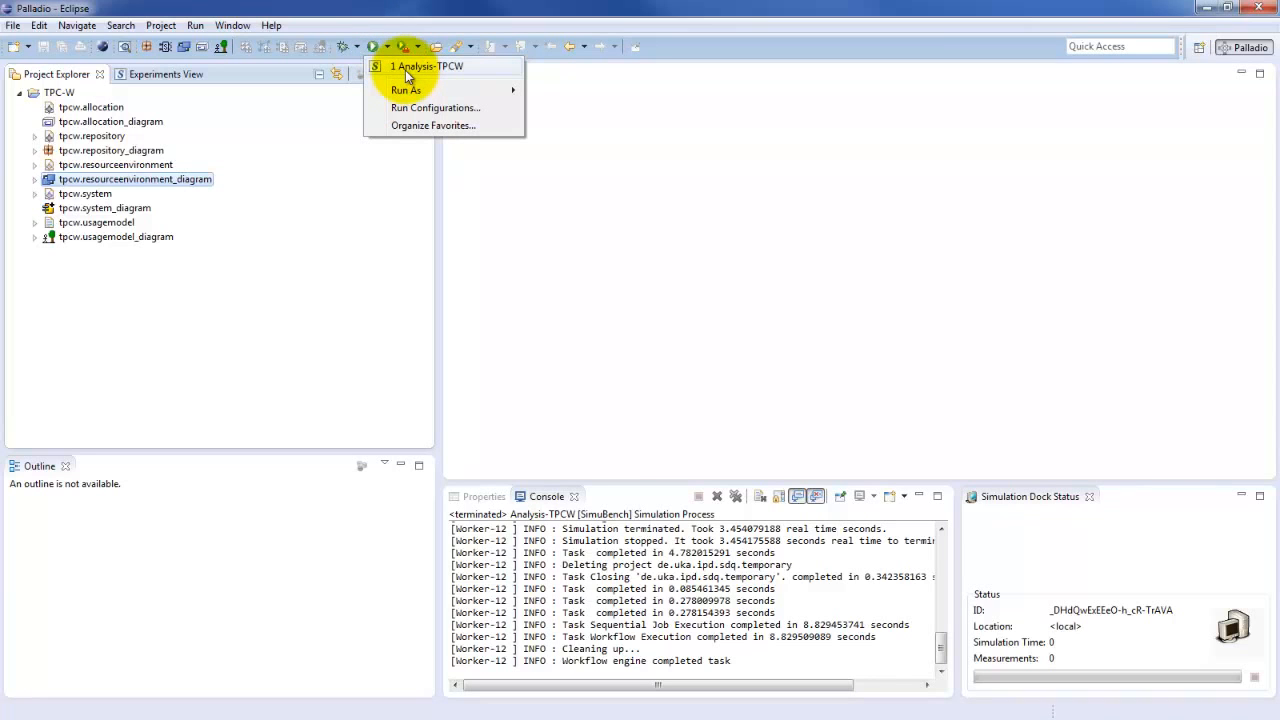
{"action": "left_click", "coordinate": [405, 70]}
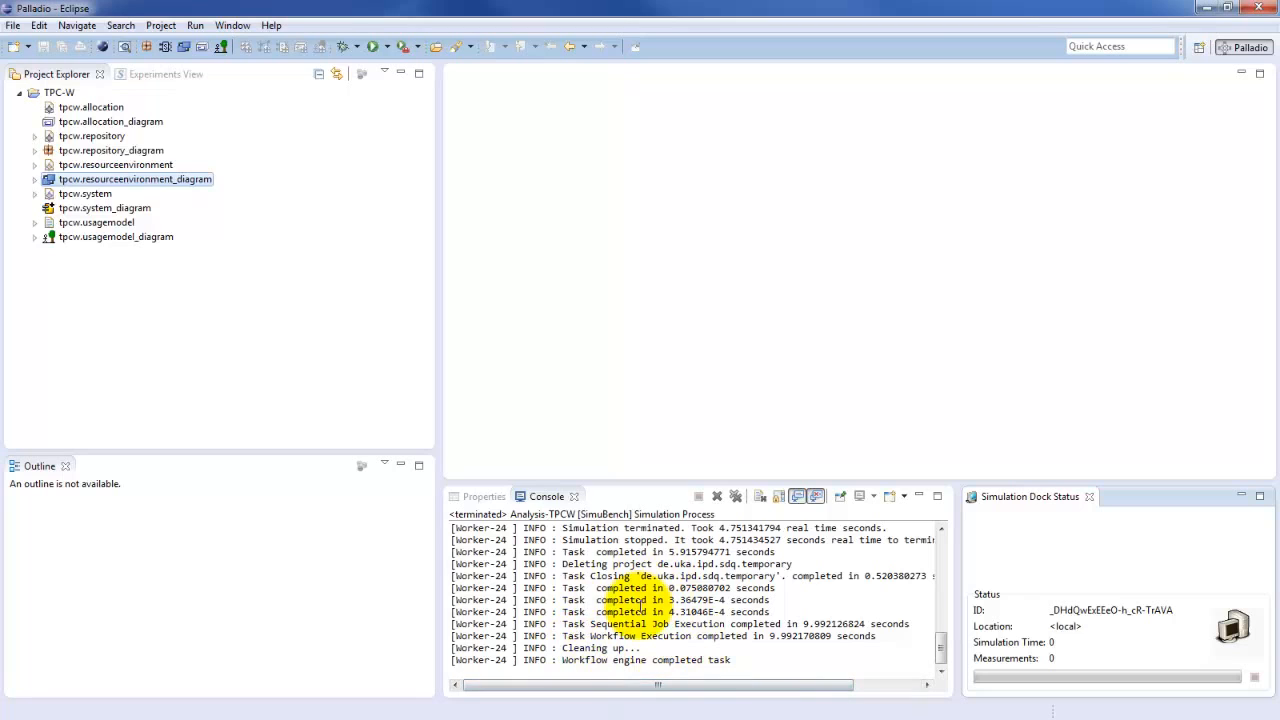
Reload the experiment data and expand the newest experiment run, ID:1, of Analysis-TPCW-Run
{"action": "left_click", "coordinate": [168, 75]}
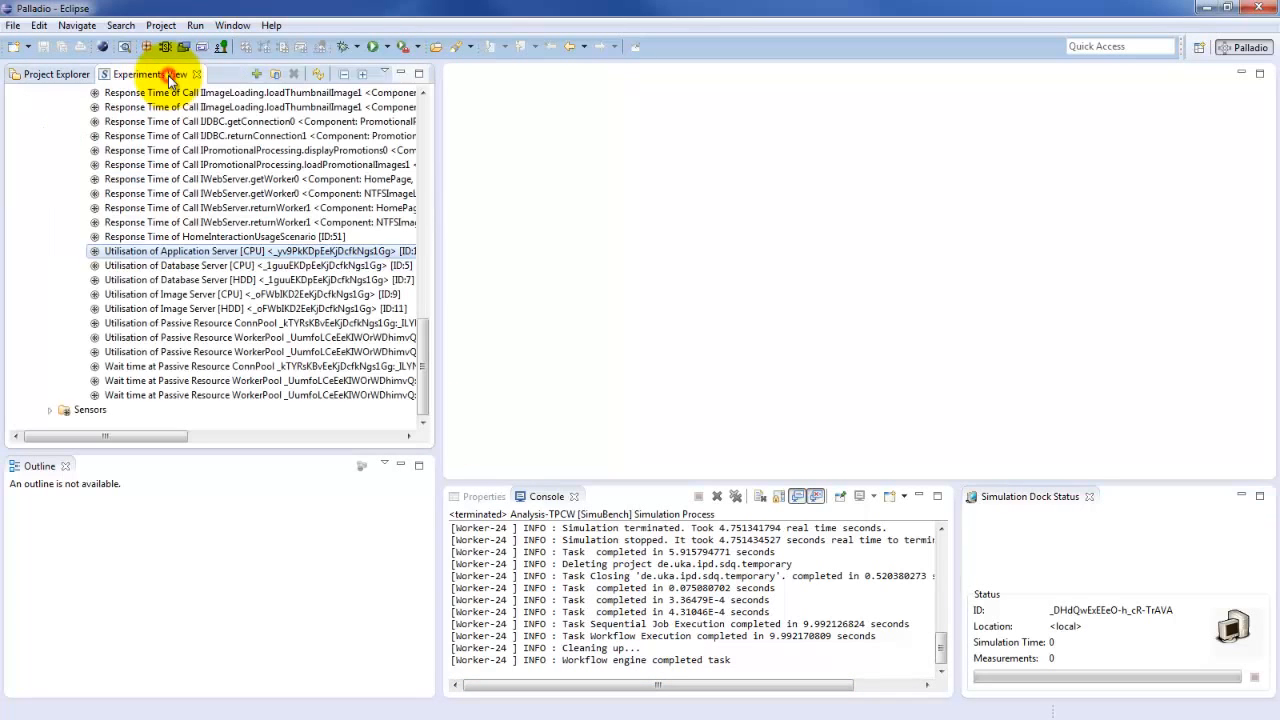
{"action": "left_click", "coordinate": [316, 73]}
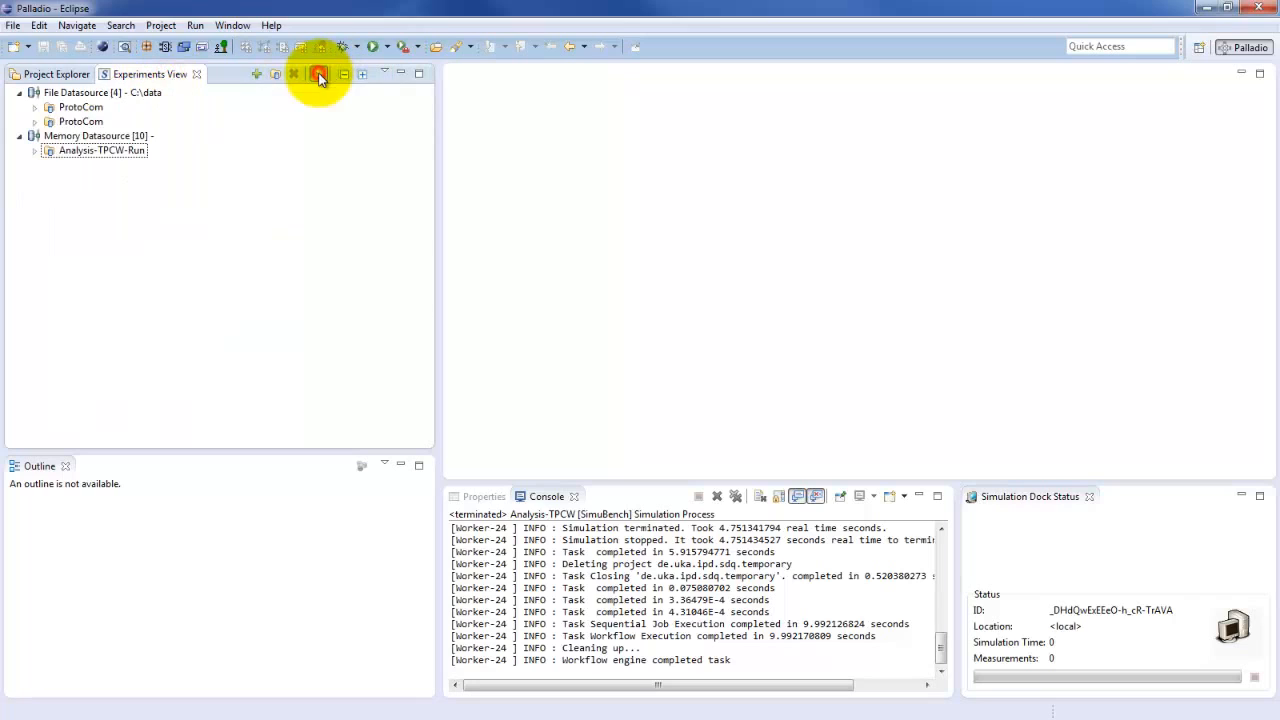
{"action": "left_click", "coordinate": [34, 151]}
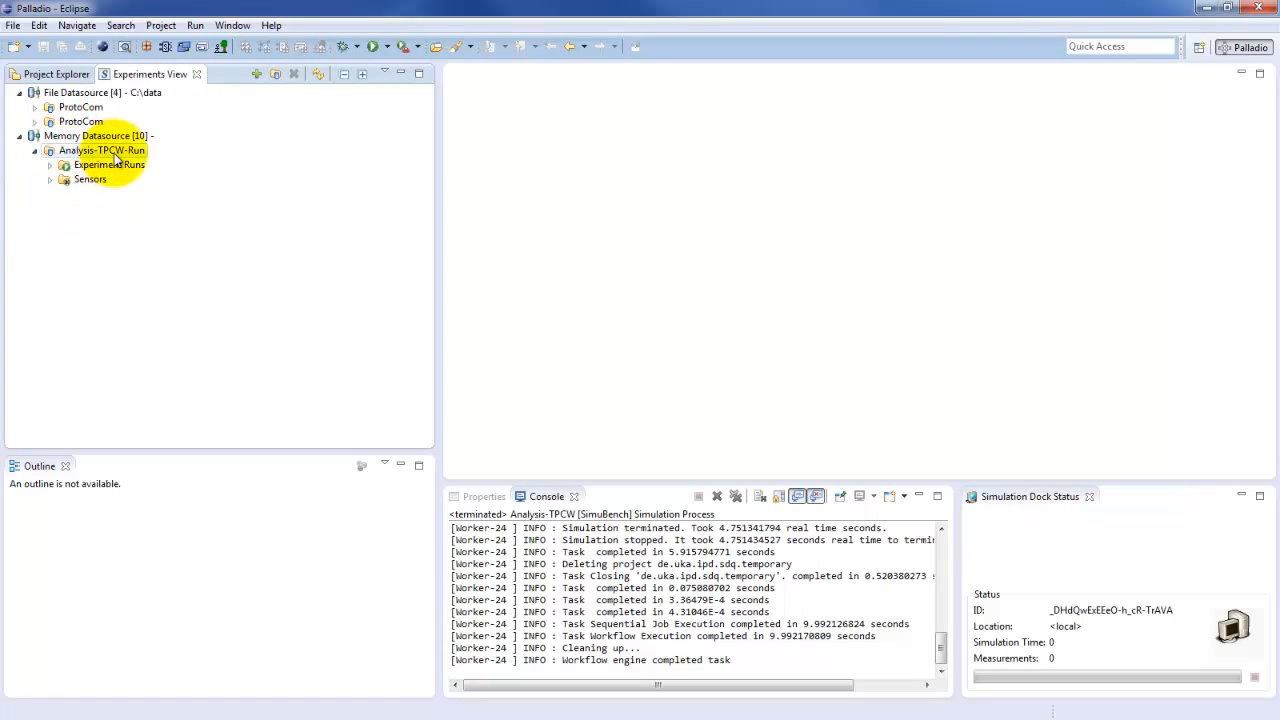
{"action": "left_click", "coordinate": [50, 166]}
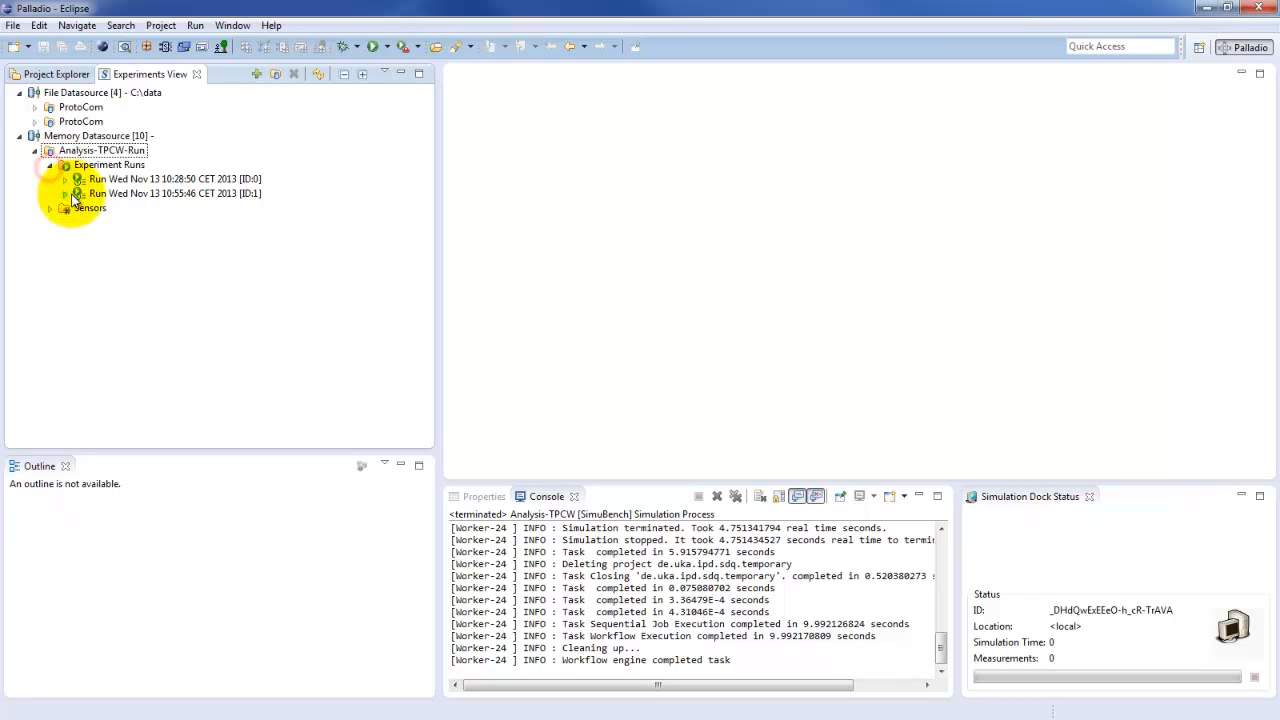
{"action": "left_click", "coordinate": [136, 194]}
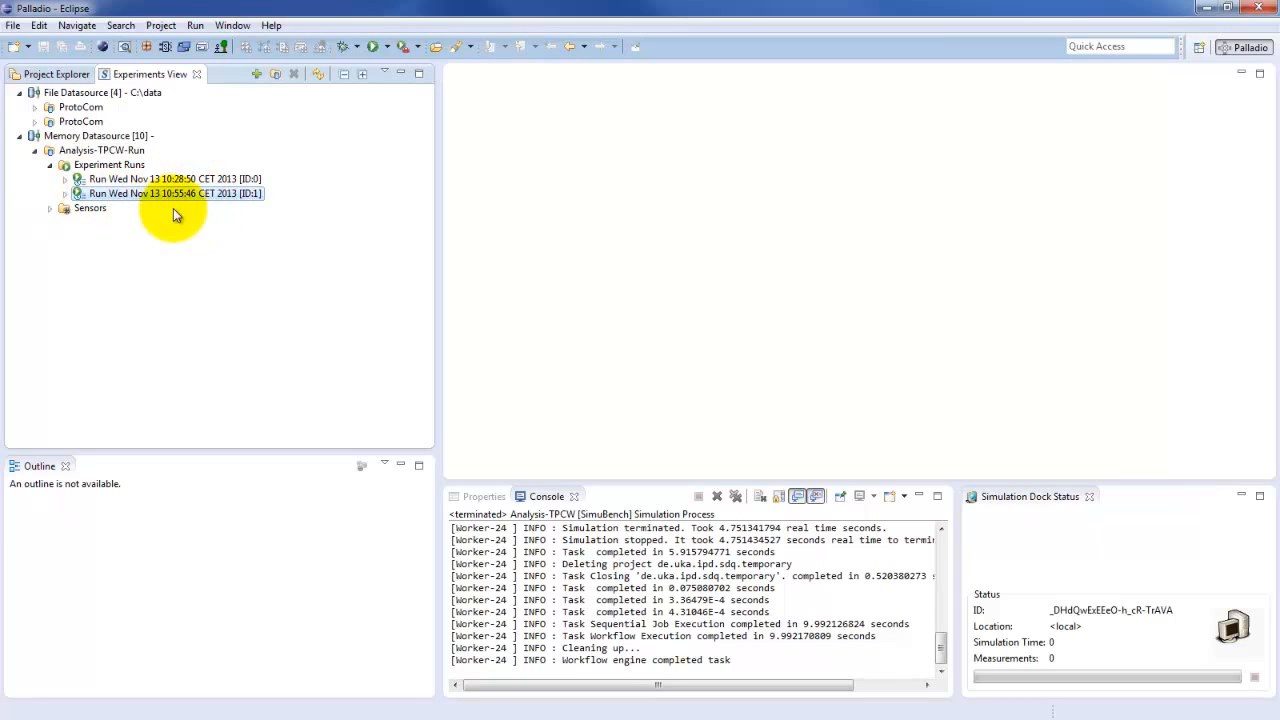
{"action": "left_click", "coordinate": [65, 193]}
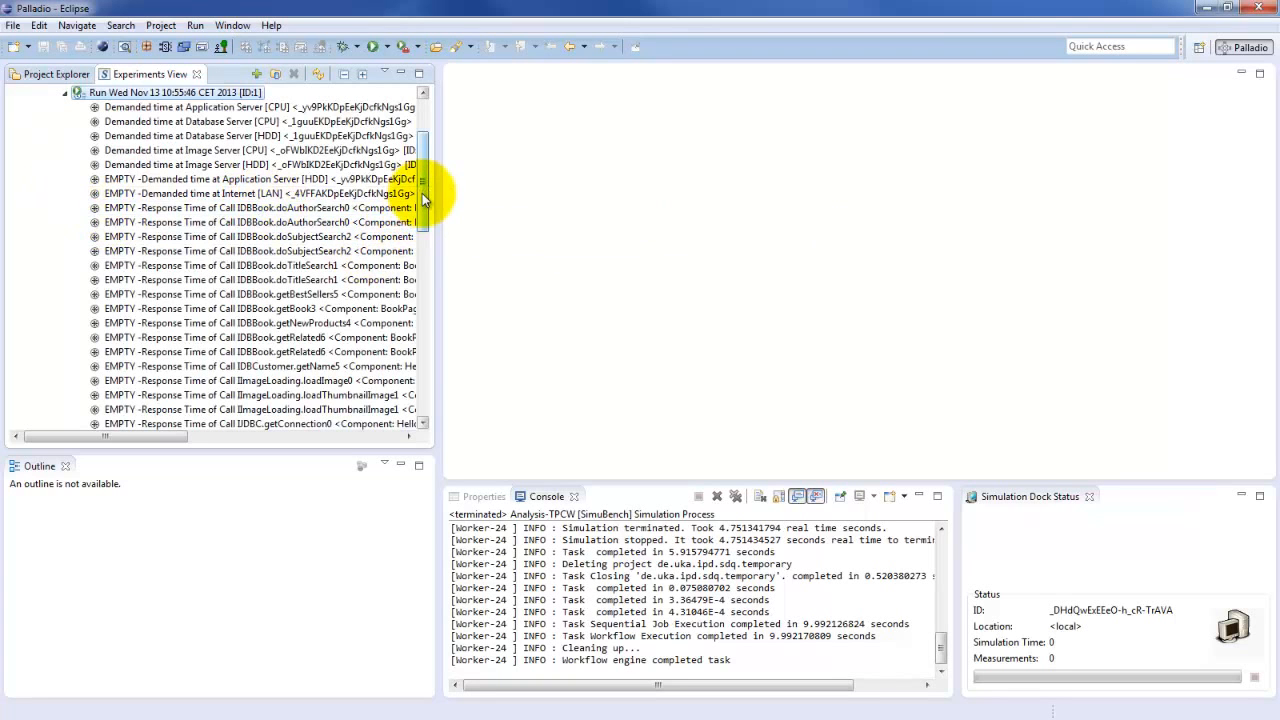
View the response time of HomeInteractionUsageScenario as a JFreeChart Response Time TimeSeries
{"action": "left_click_drag", "start_coordinate": [421, 172], "coordinate": [431, 336]}
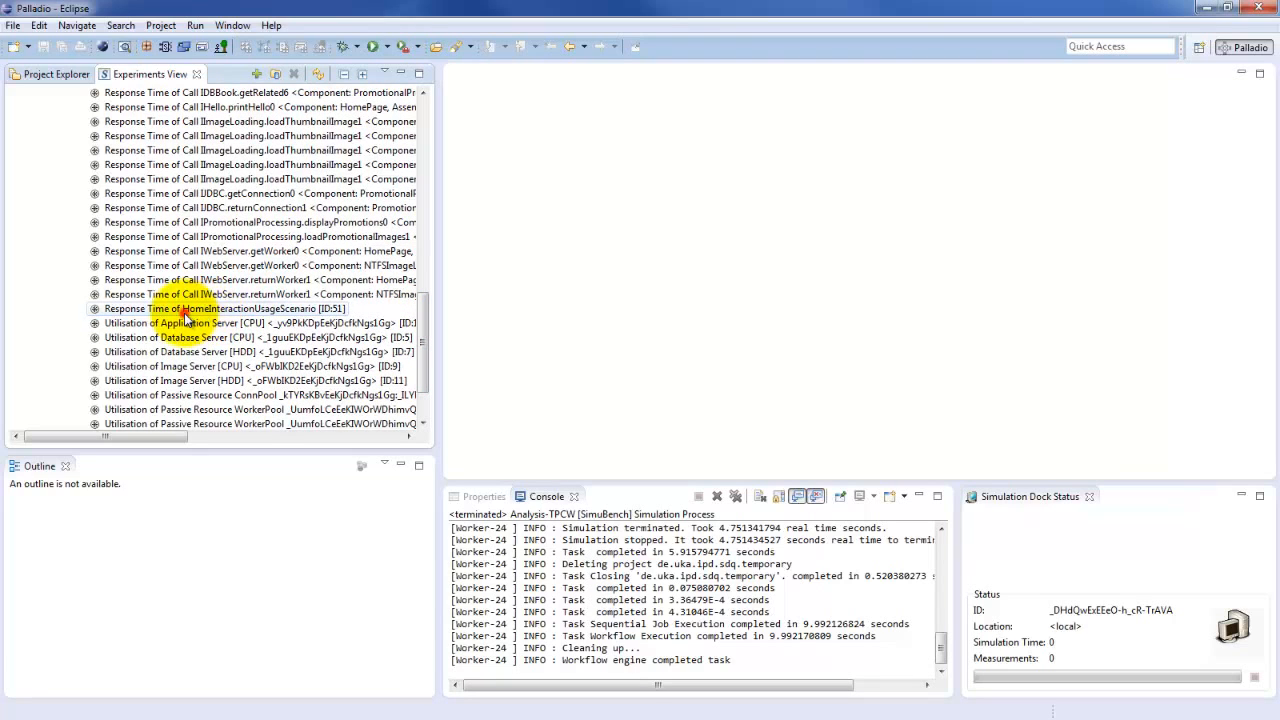
{"action": "left_click", "coordinate": [199, 311]}
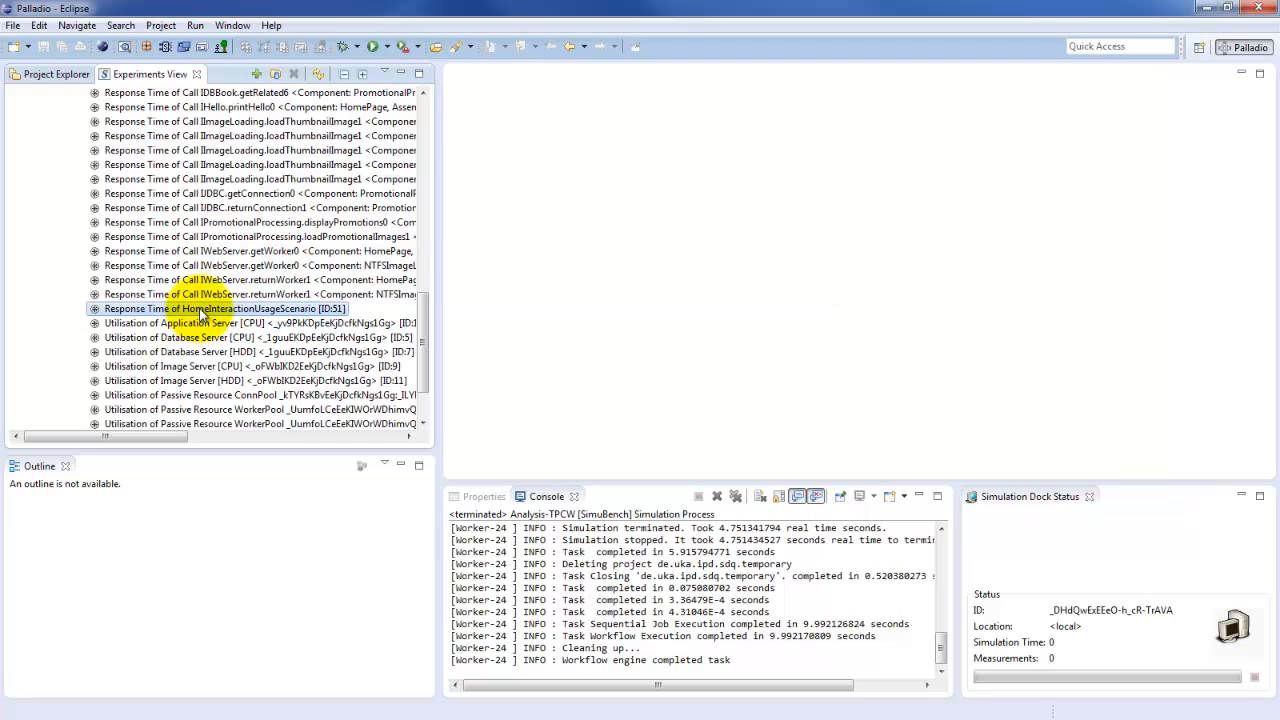
{"action": "double_click", "coordinate": [199, 311]}
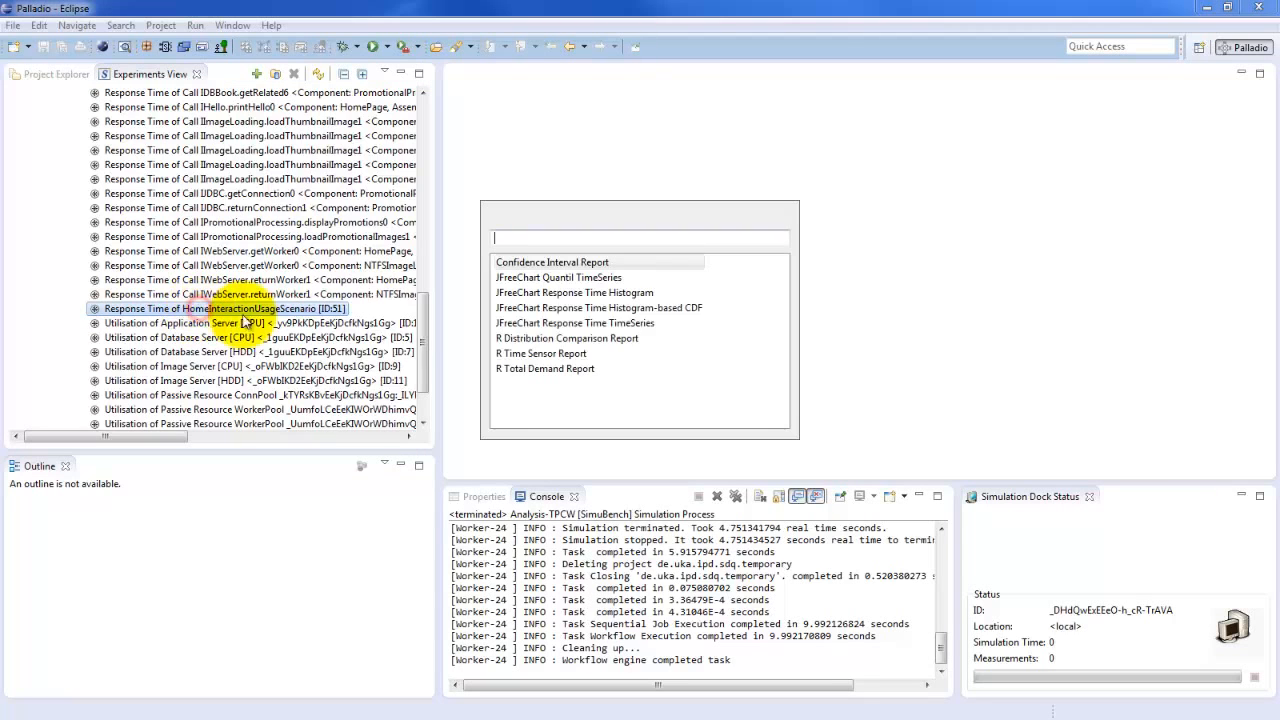
{"action": "left_click", "coordinate": [624, 324]}
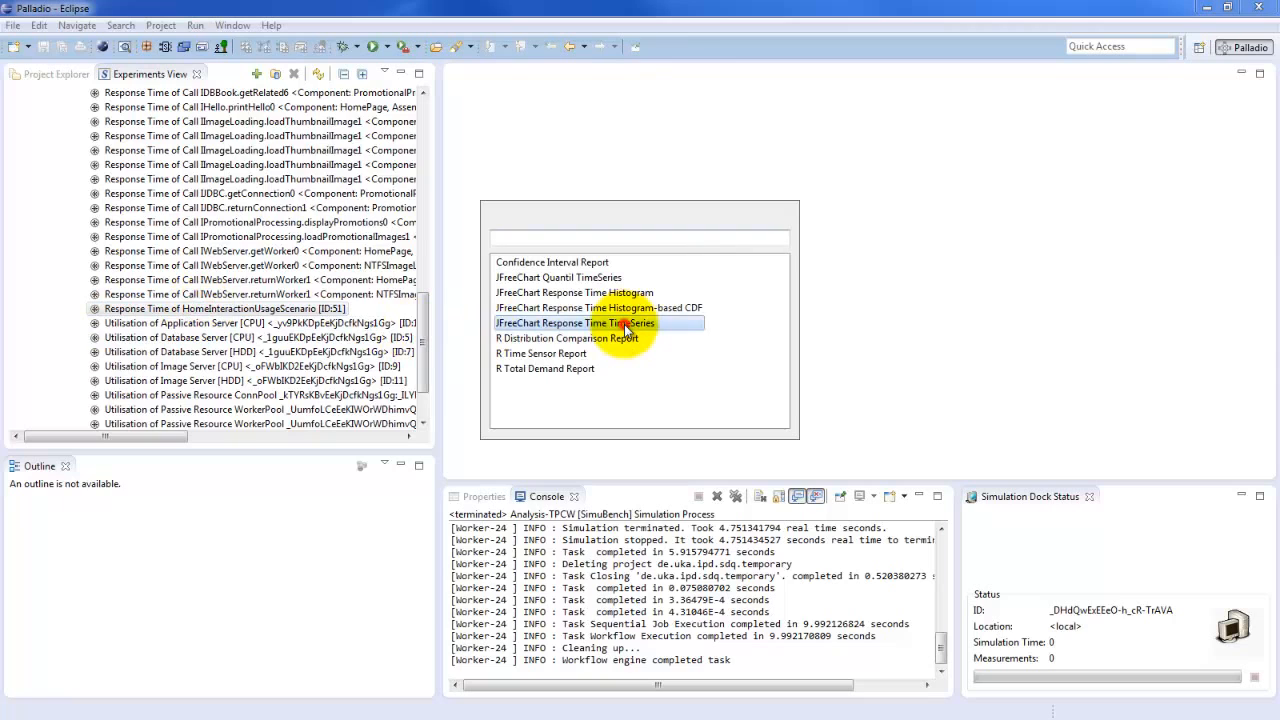
{"action": "double_click", "coordinate": [626, 326]}
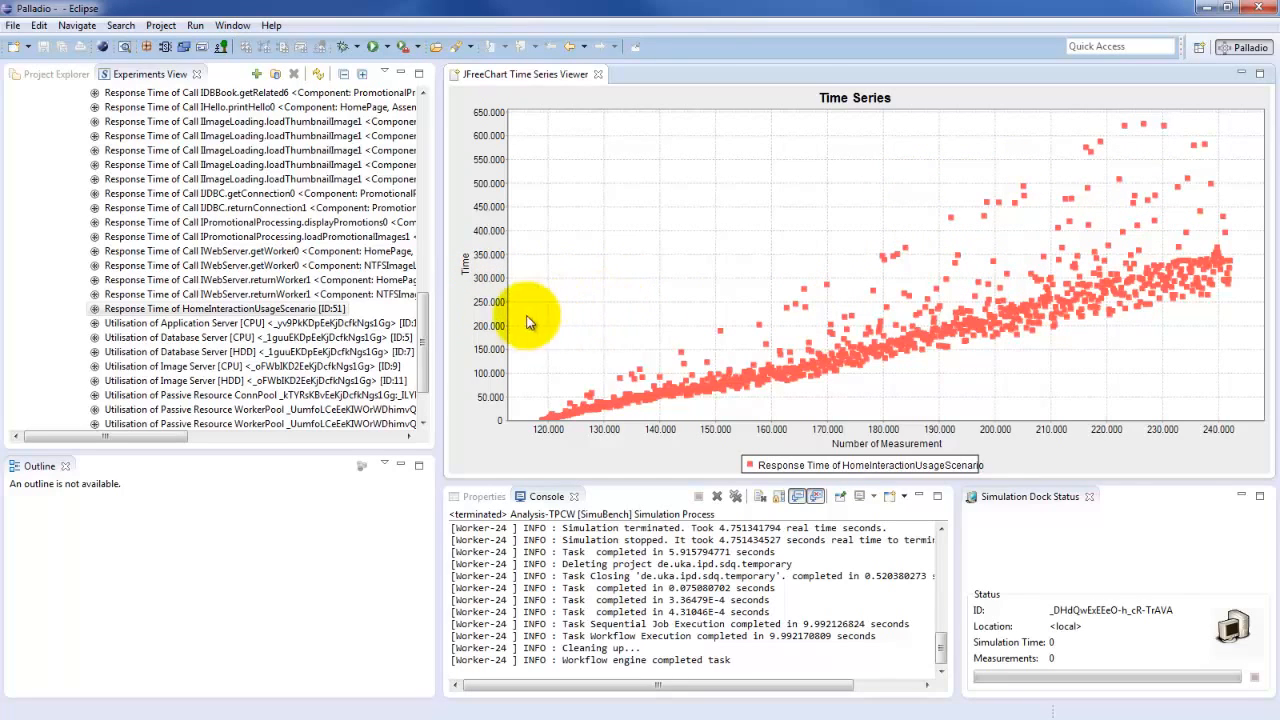
View the utilisation of the Application Server CPU as a JFreeChart Utilisation Pie Chart and examine its slices
{"action": "left_click", "coordinate": [424, 323]}
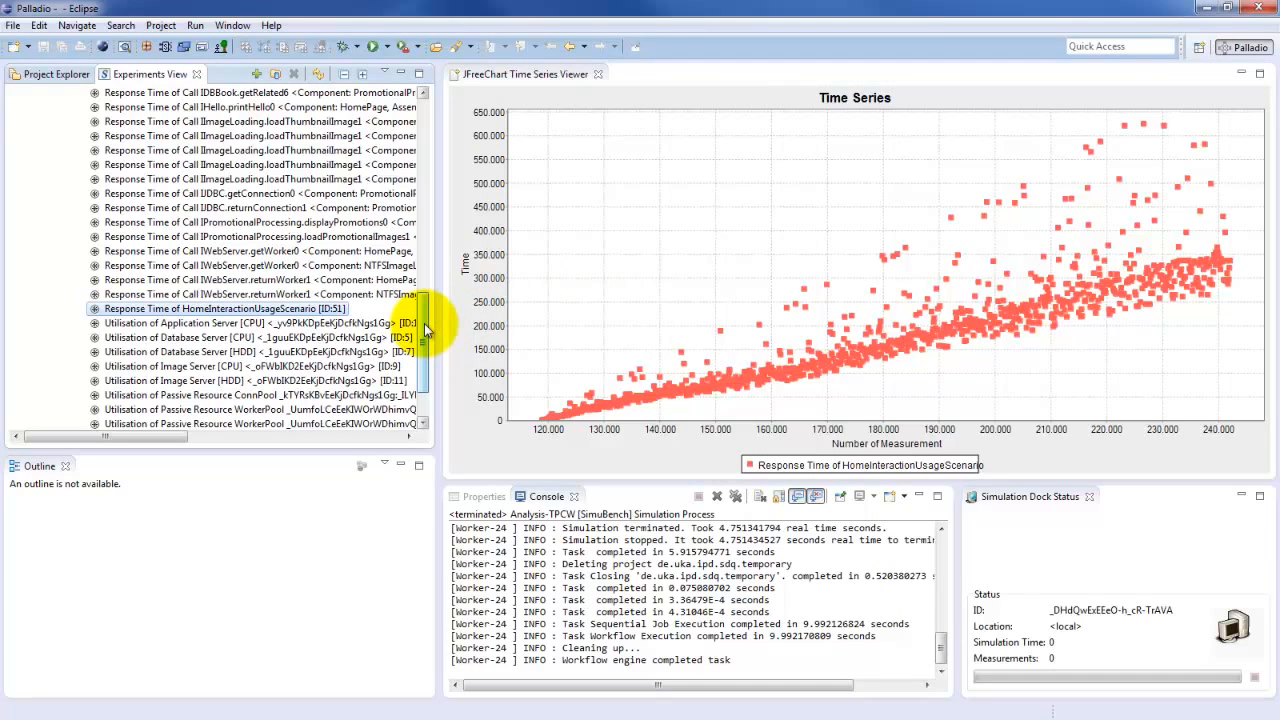
{"action": "left_click_drag", "start_coordinate": [424, 323], "coordinate": [424, 345]}
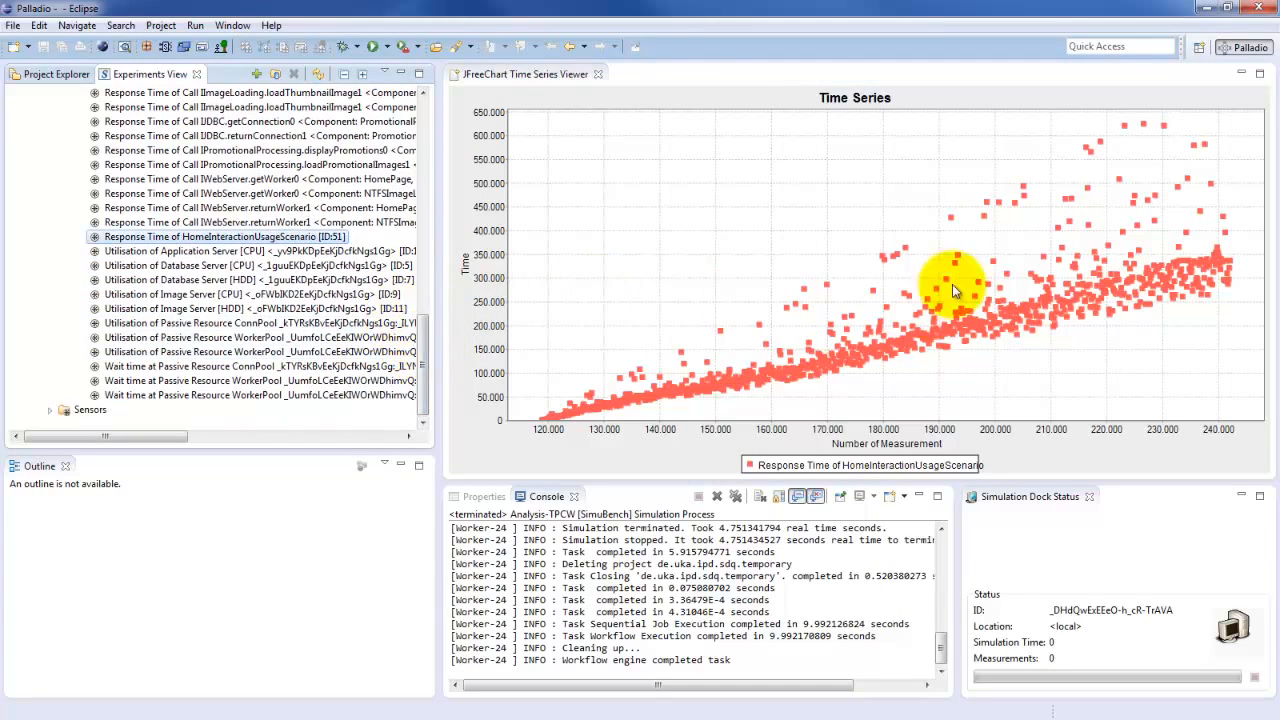
{"action": "mouse_move", "coordinate": [750, 388]}
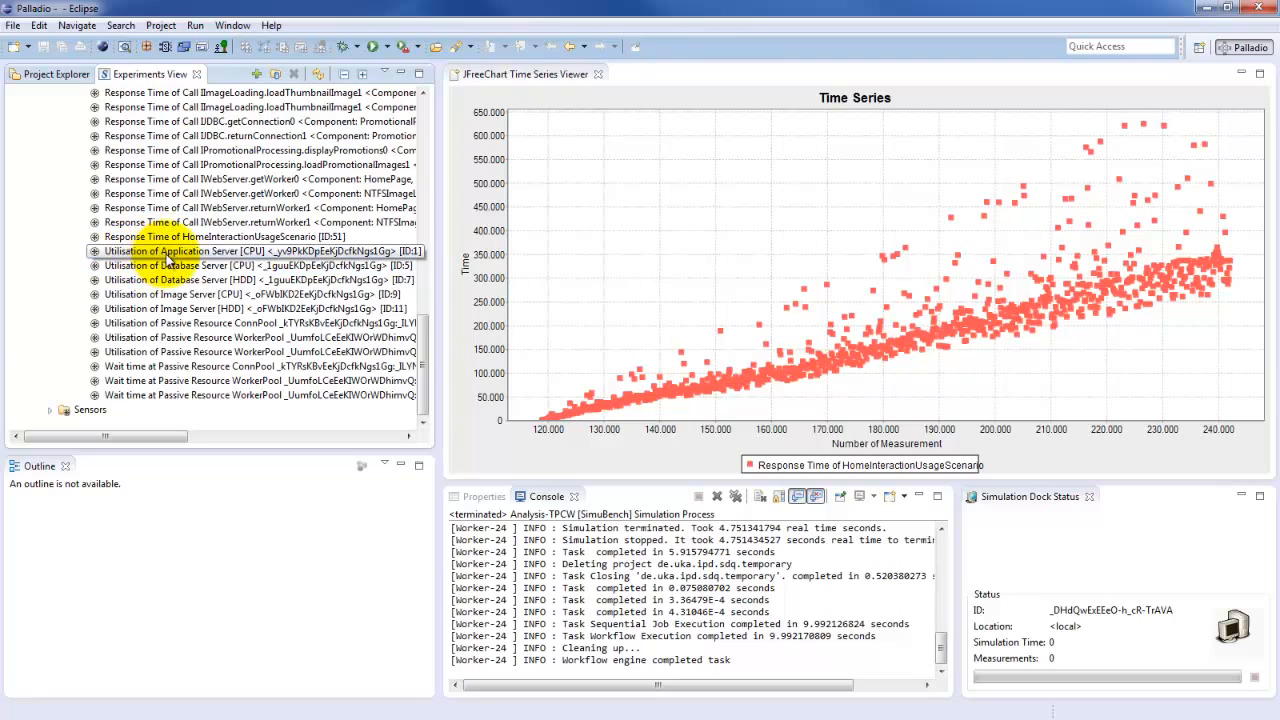
{"action": "left_click", "coordinate": [200, 258]}
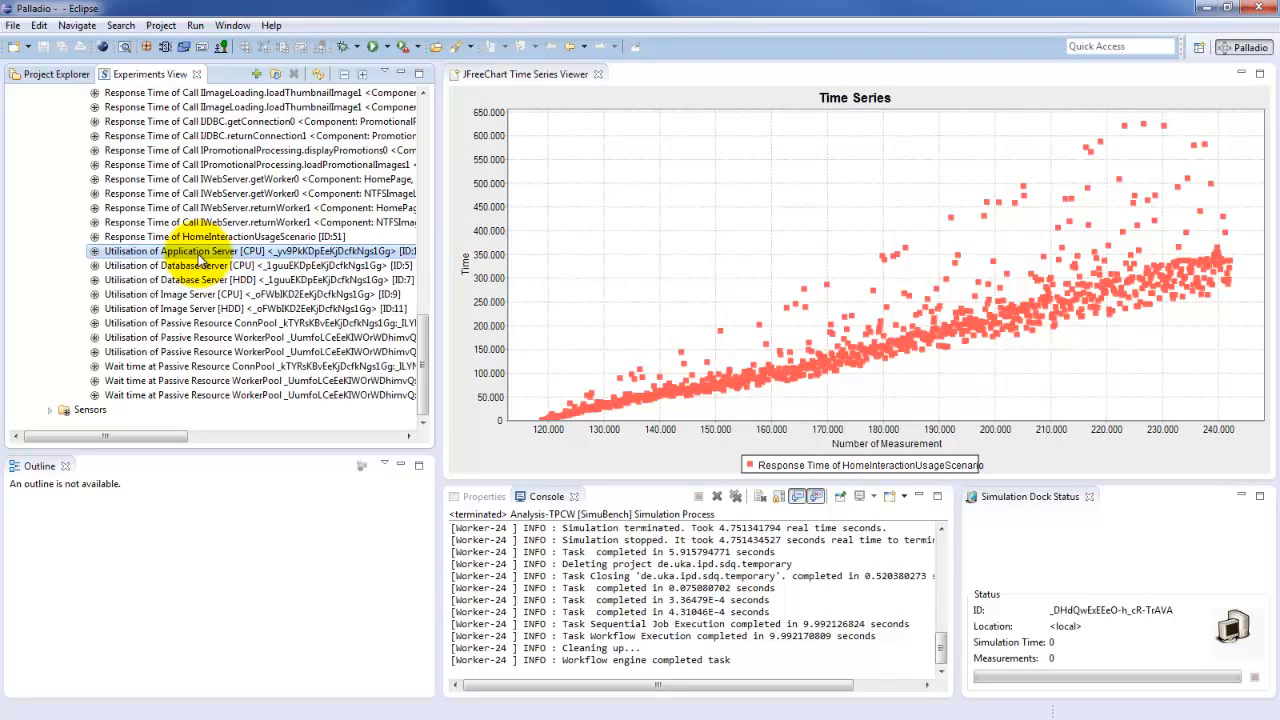
{"action": "double_click", "coordinate": [198, 254]}
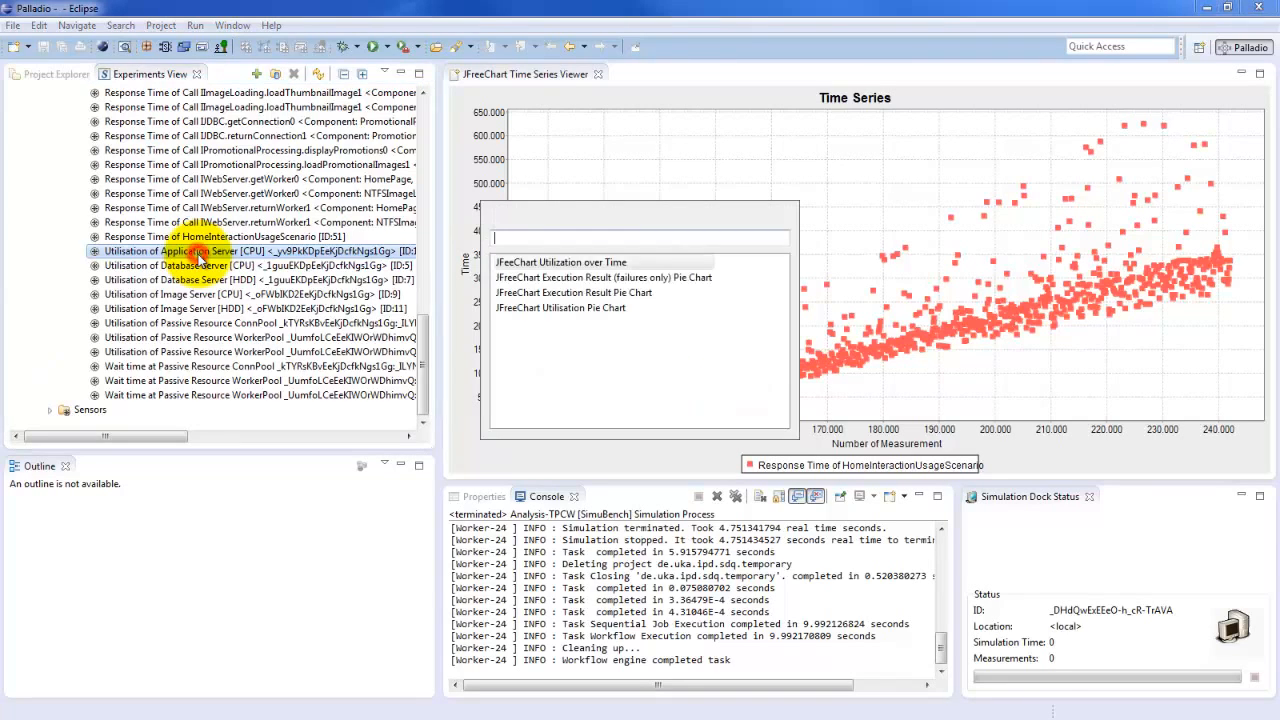
{"action": "double_click", "coordinate": [581, 309]}
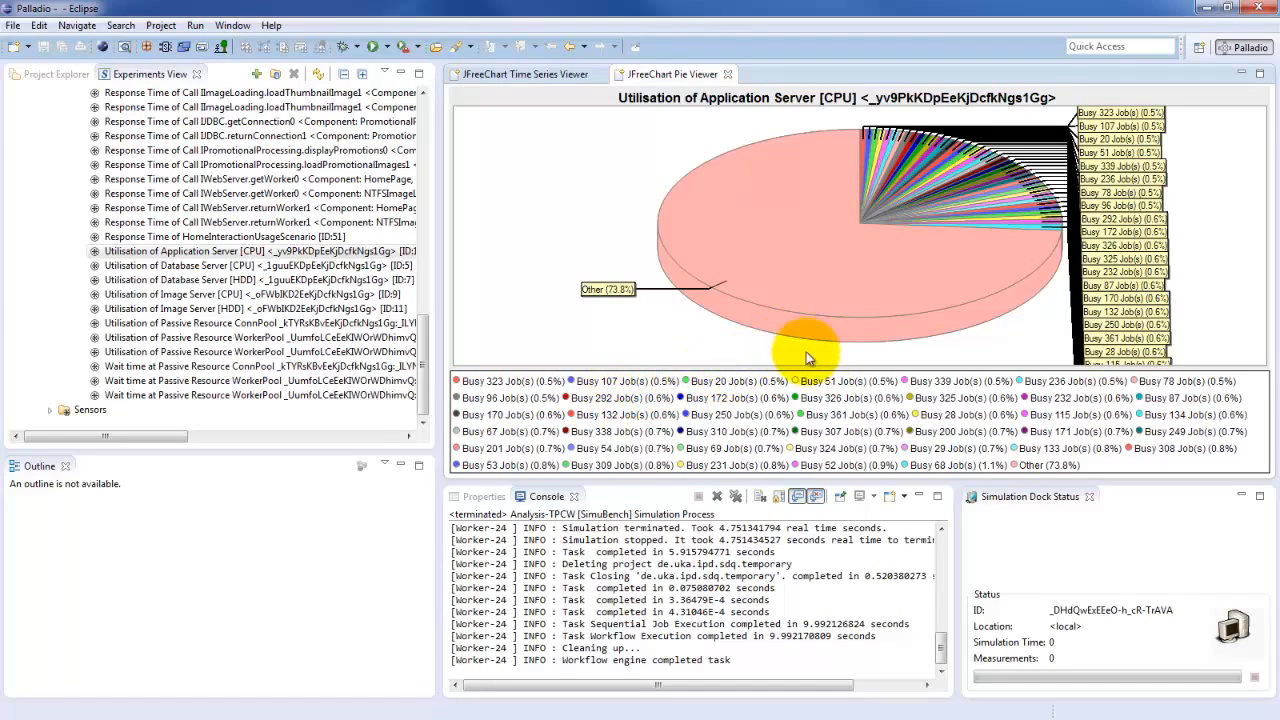
{"action": "mouse_move", "coordinate": [879, 292]}
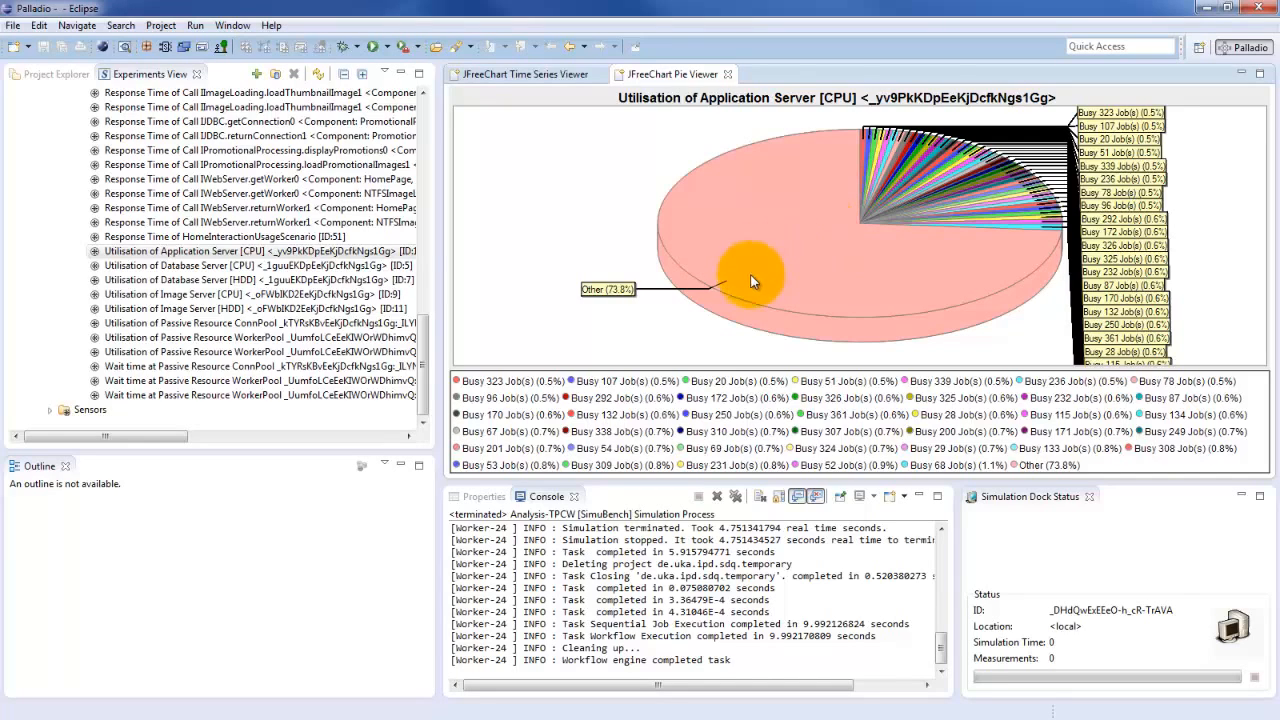
{"action": "mouse_move", "coordinate": [748, 256]}
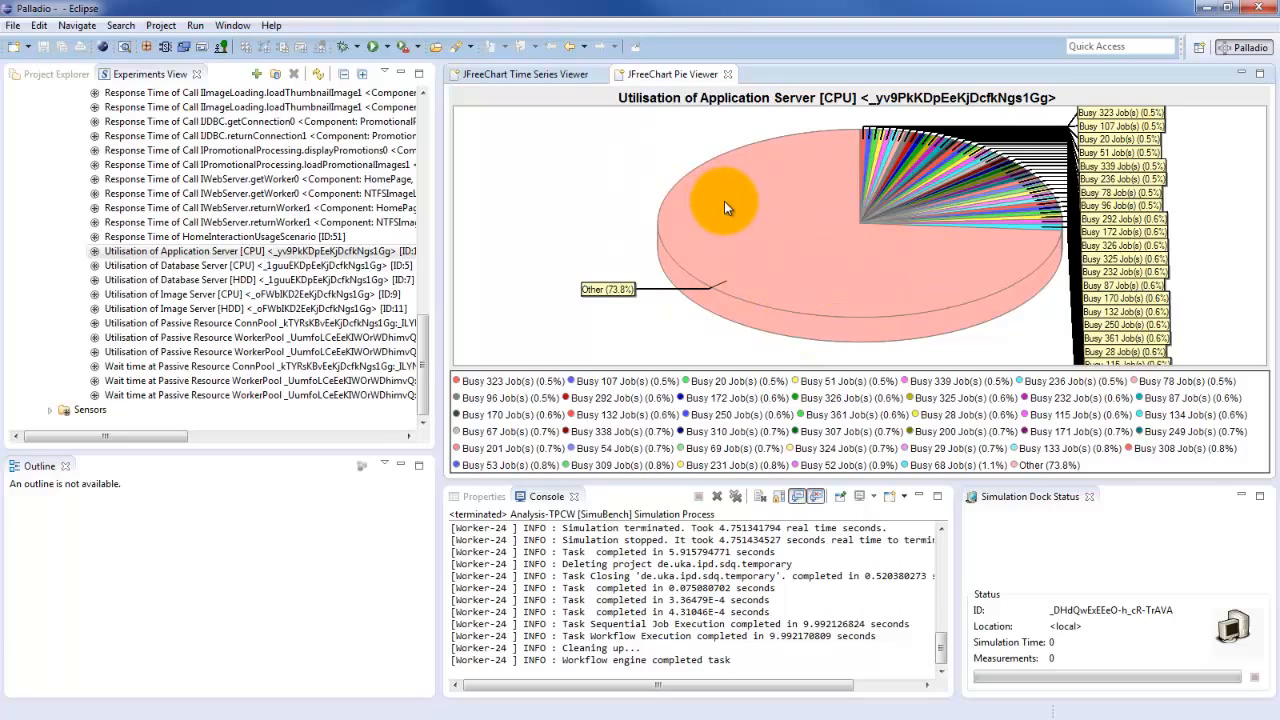
{"action": "mouse_move", "coordinate": [730, 216]}
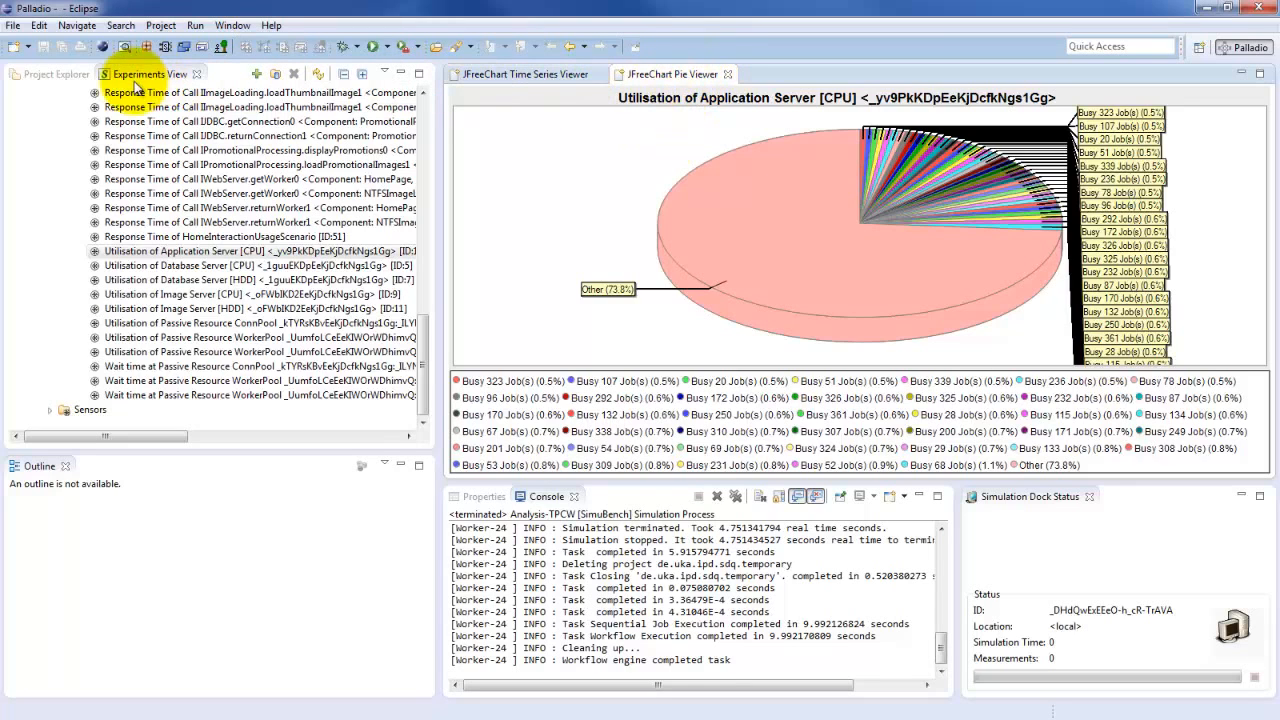
Return to the project's model files and close both the pie chart and the time series chart
{"action": "left_click", "coordinate": [48, 75]}
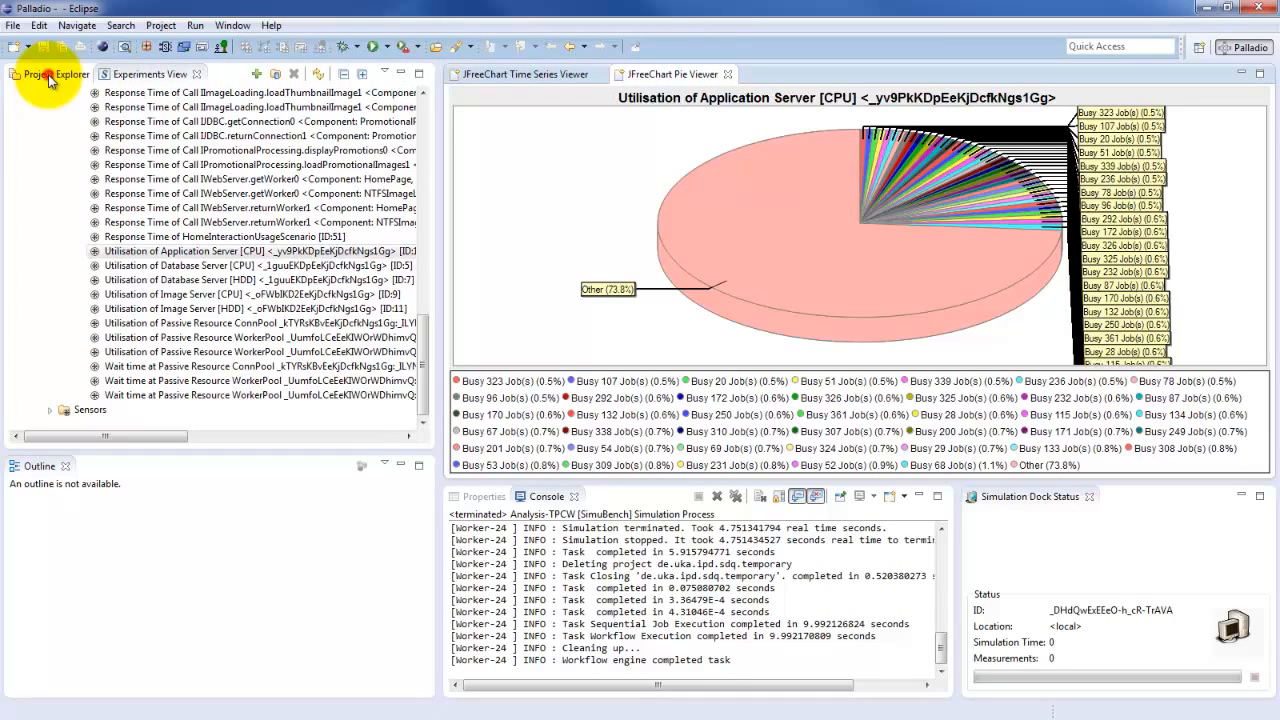
{"action": "left_click", "coordinate": [729, 75]}
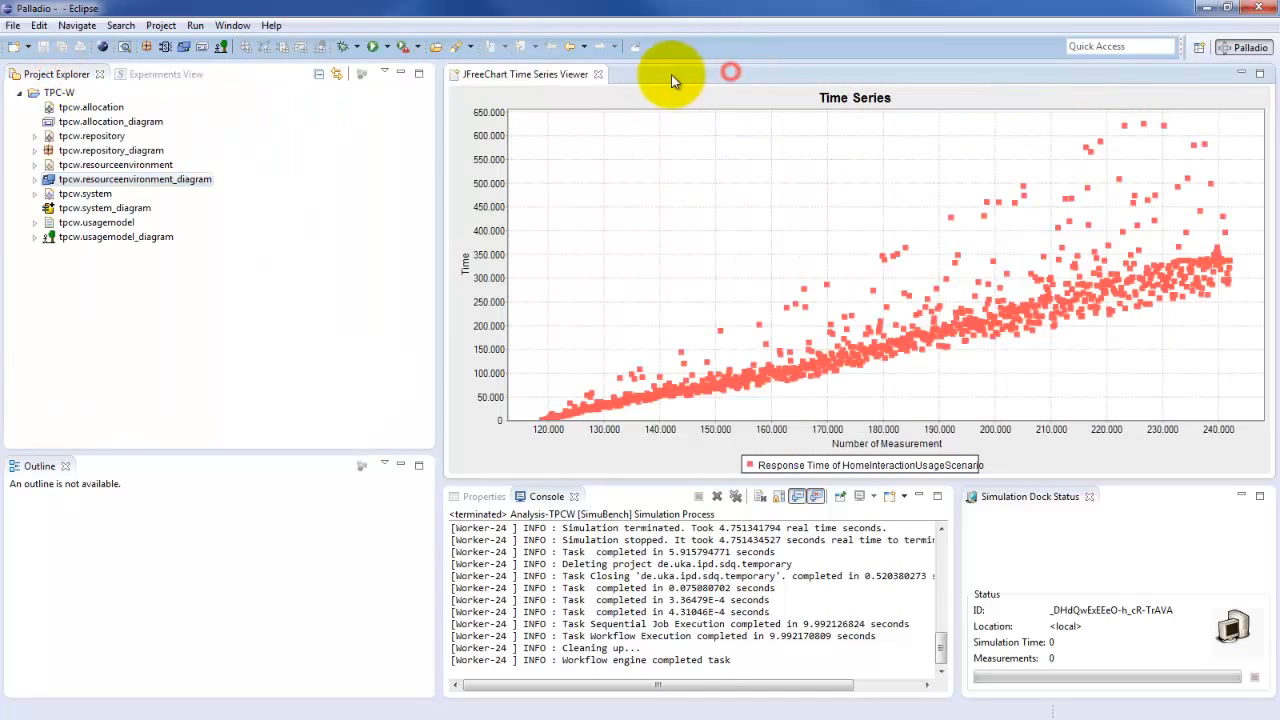
{"action": "left_click", "coordinate": [601, 74]}
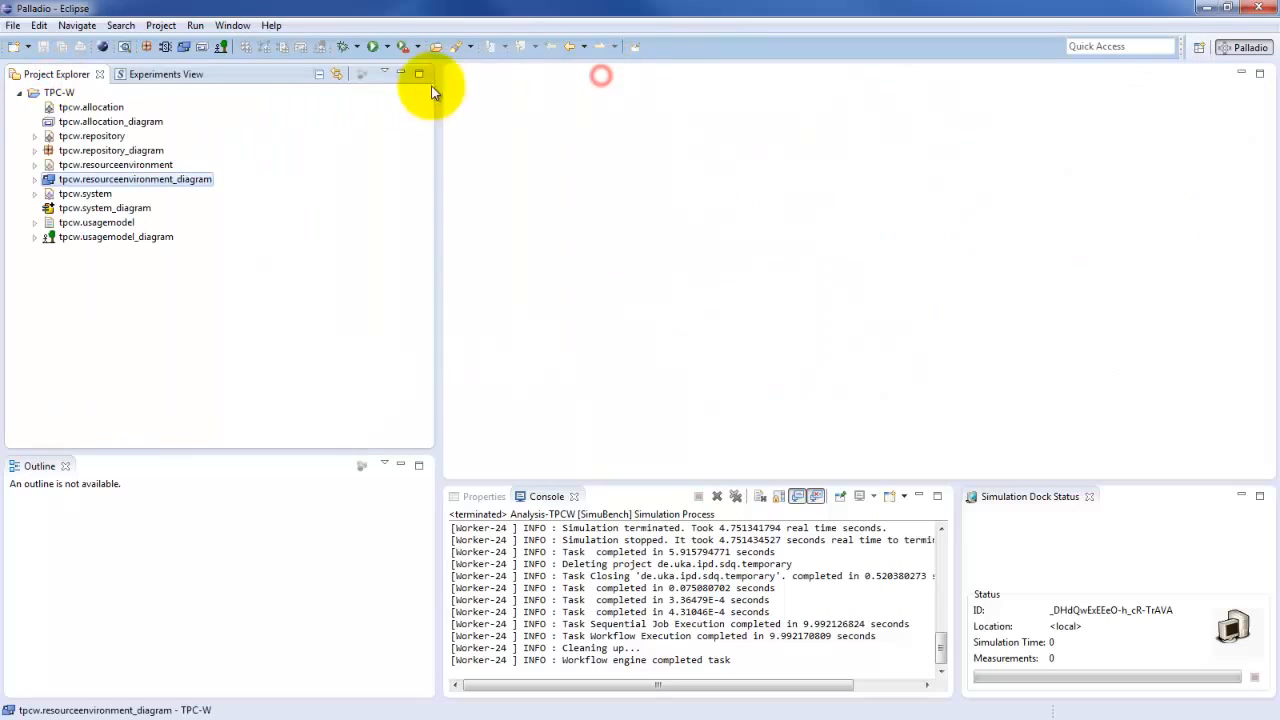
Set the processing rate of the Application Server's CPU to 2.67E+9 in tpcw.resourceenvironment_diagram
{"action": "double_click", "coordinate": [134, 180]}
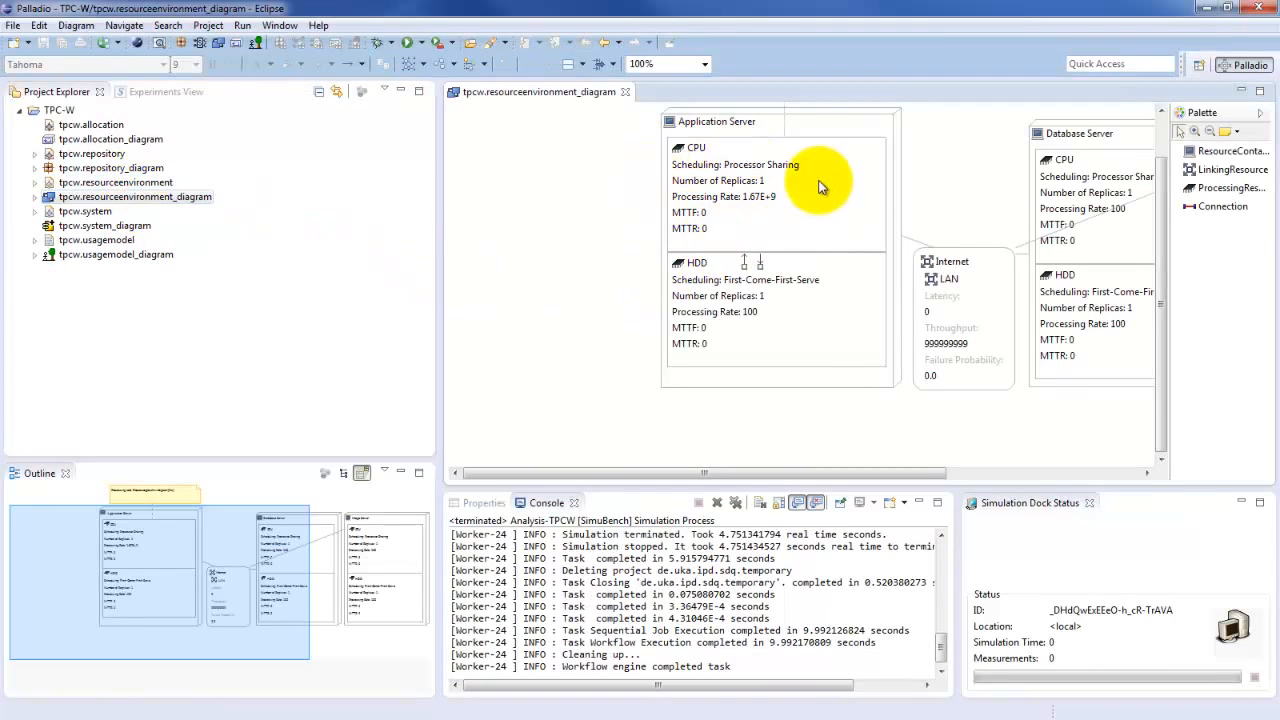
{"action": "double_click", "coordinate": [760, 200]}
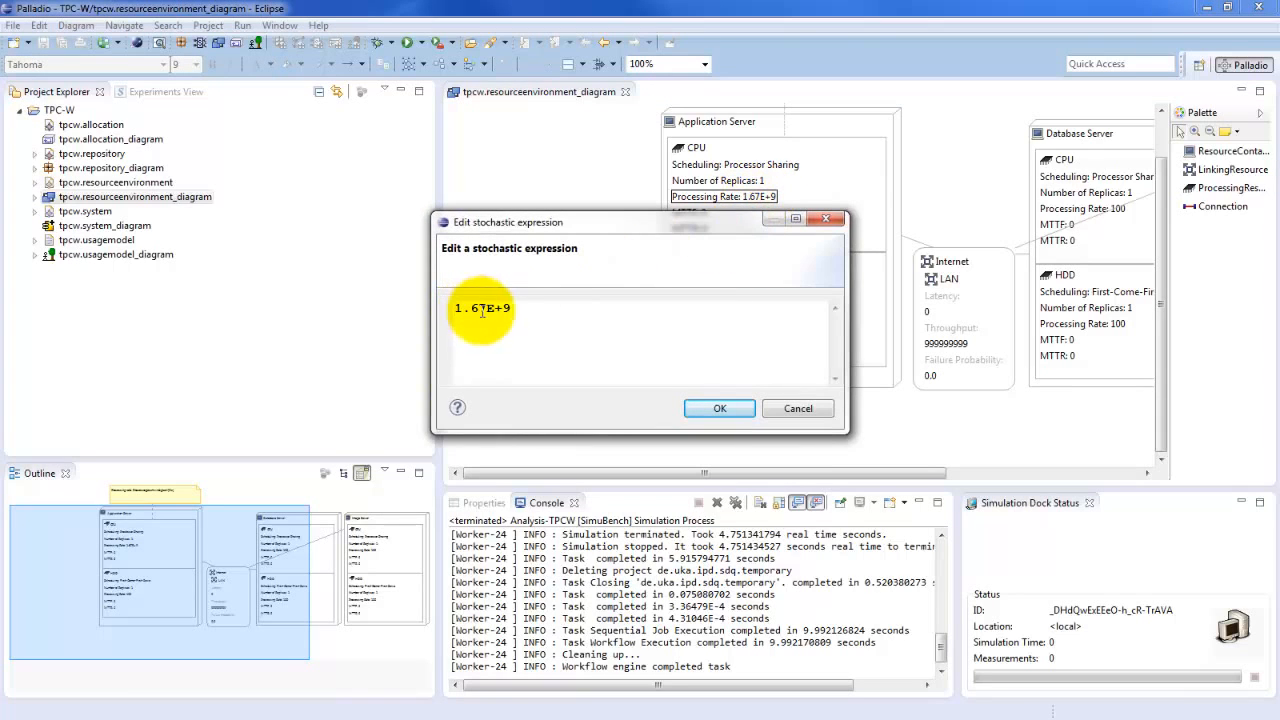
{"action": "left_click_drag", "start_coordinate": [463, 309], "coordinate": [455, 309]}
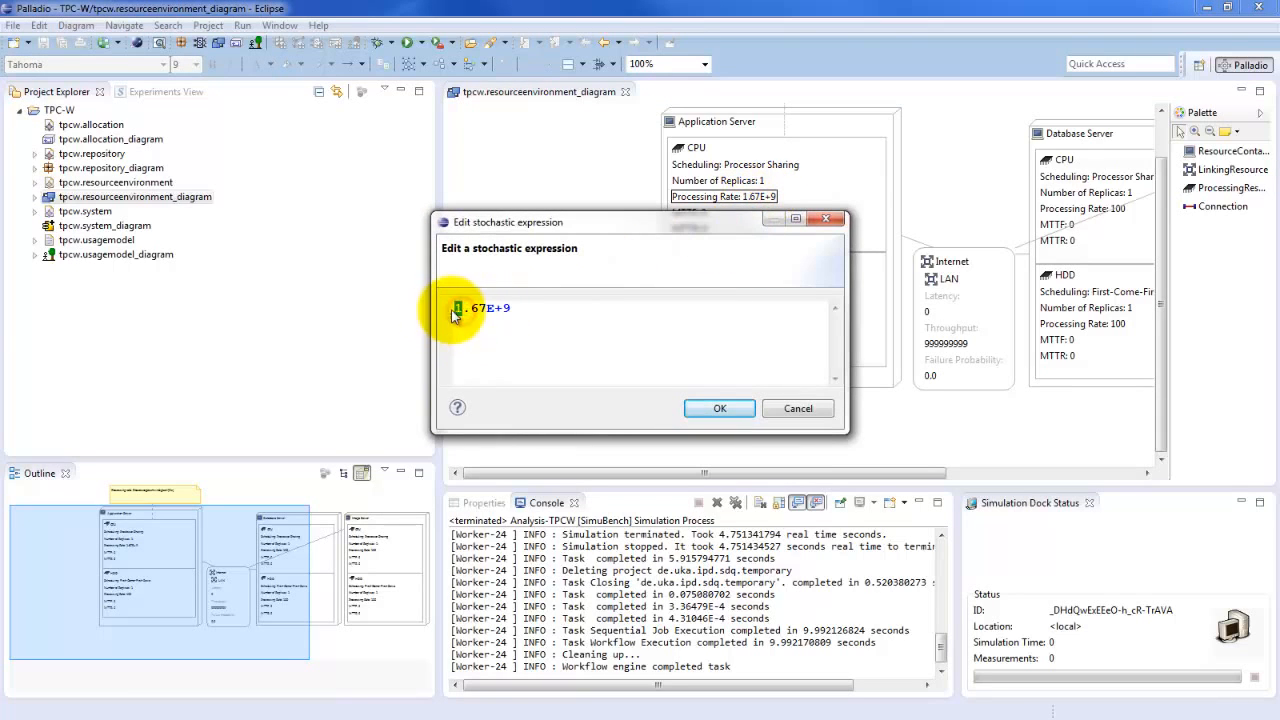
{"action": "type", "text": "2"}
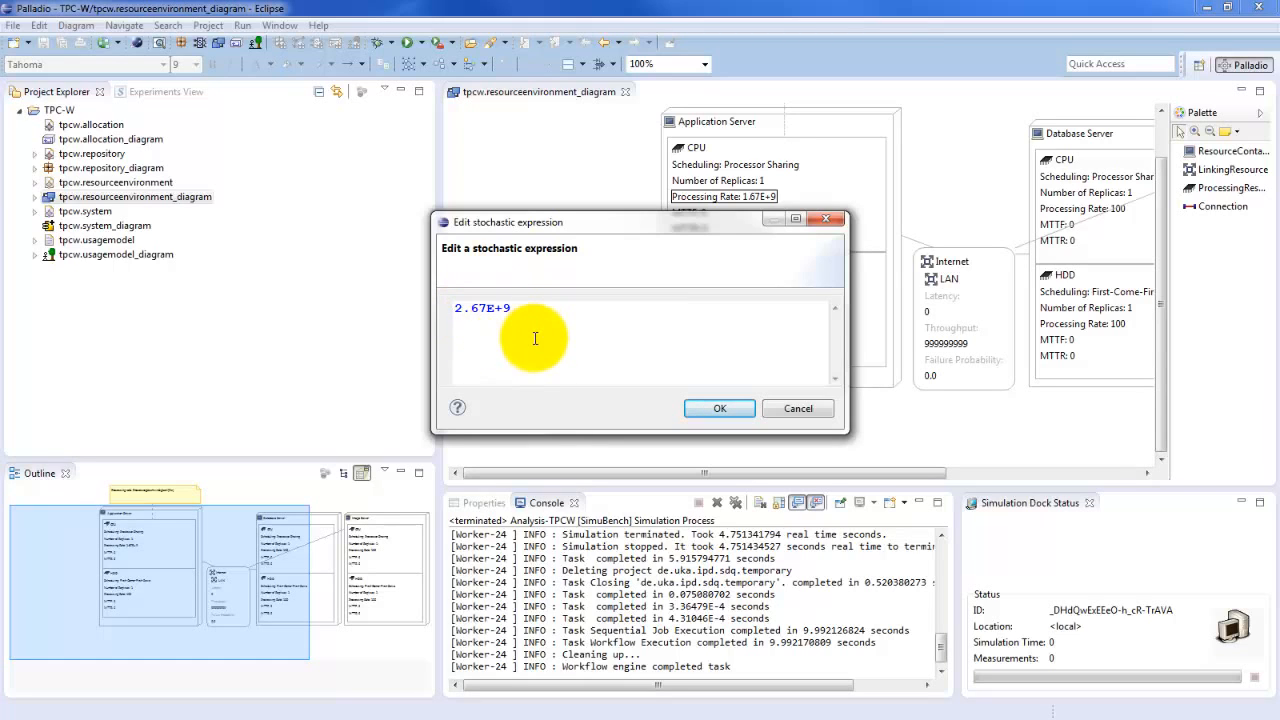
{"action": "left_click", "coordinate": [720, 410]}
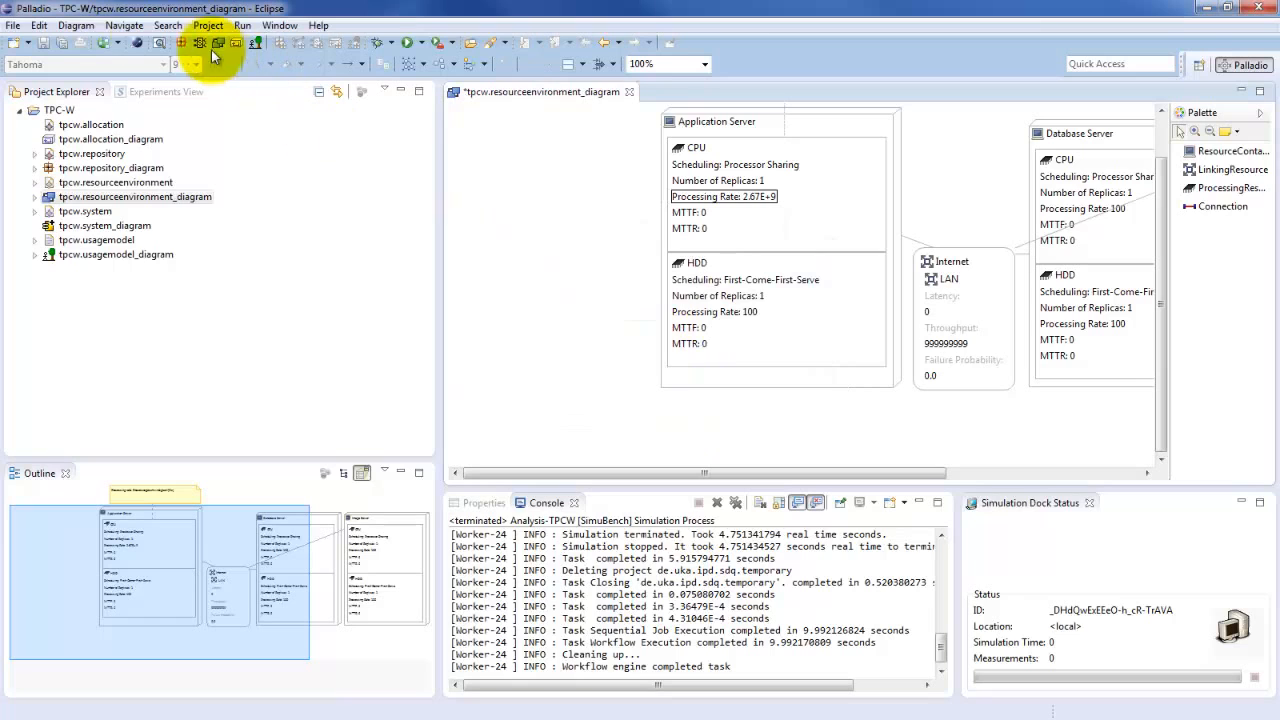
Save and close tpcw.resourceenvironment_diagram, and run the Analysis-TPCW simulation with the changed model
{"action": "left_click", "coordinate": [47, 45]}
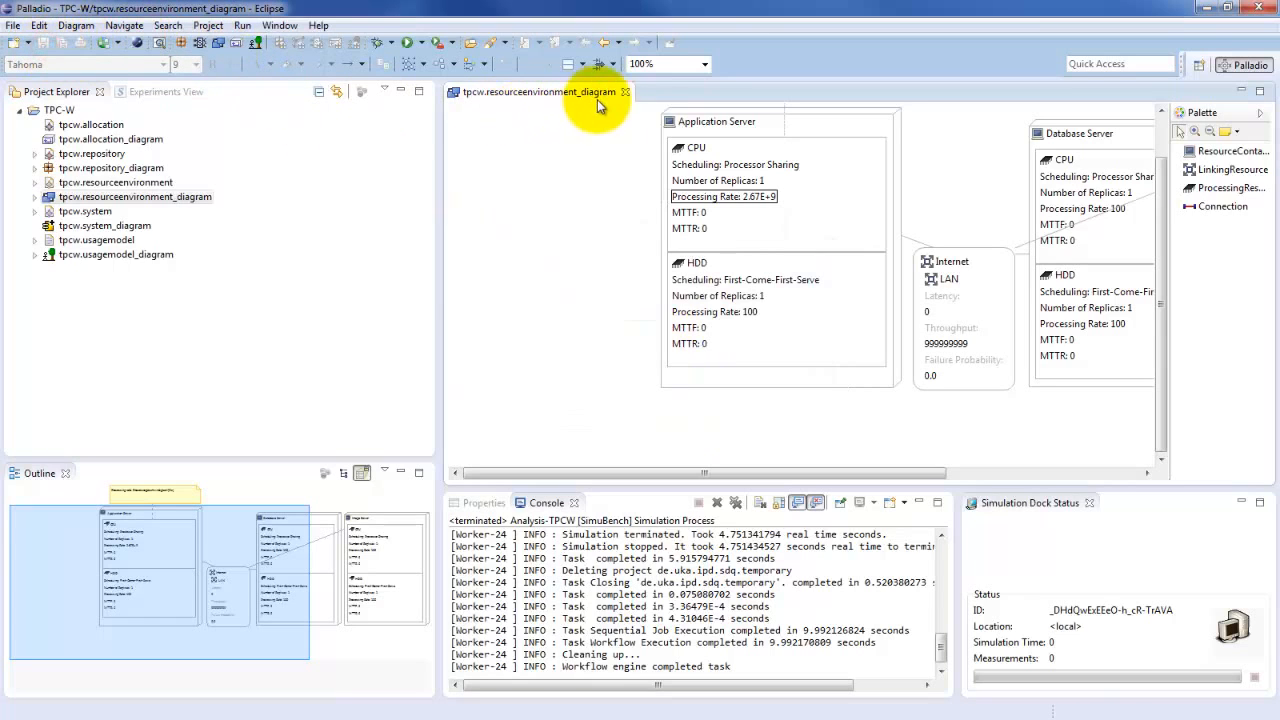
{"action": "left_click", "coordinate": [626, 92]}
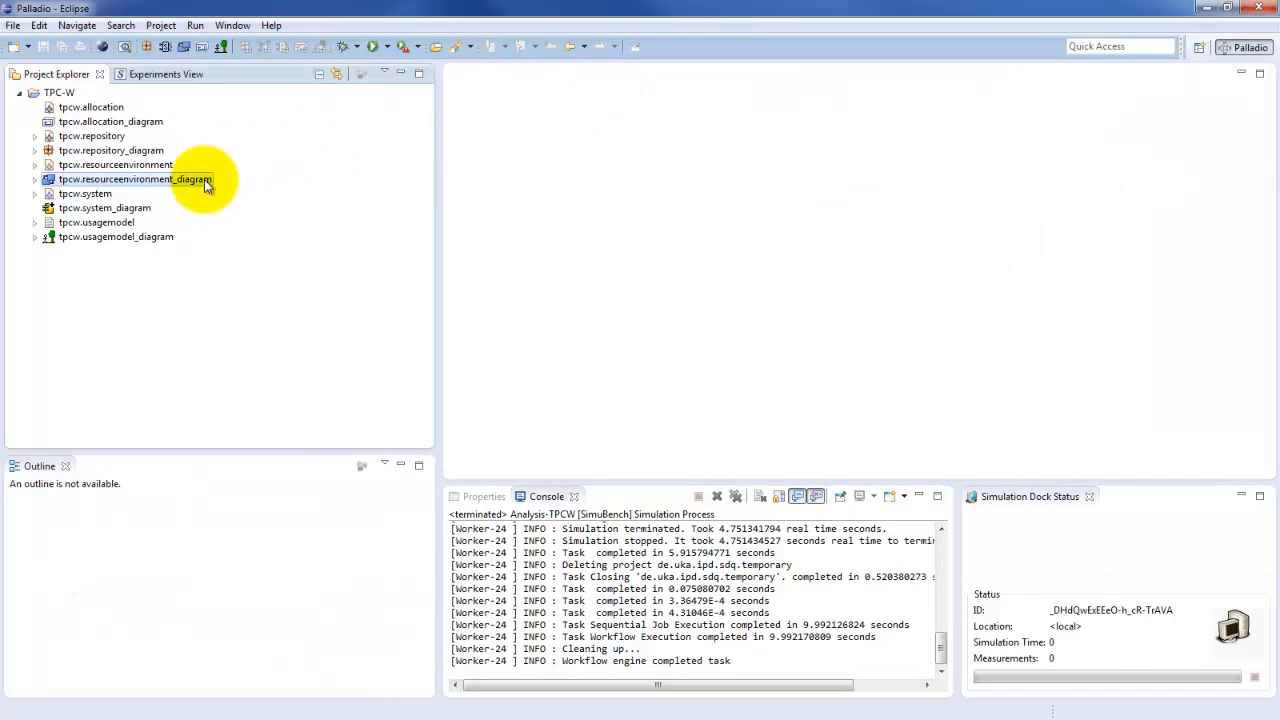
{"action": "left_click", "coordinate": [388, 47]}
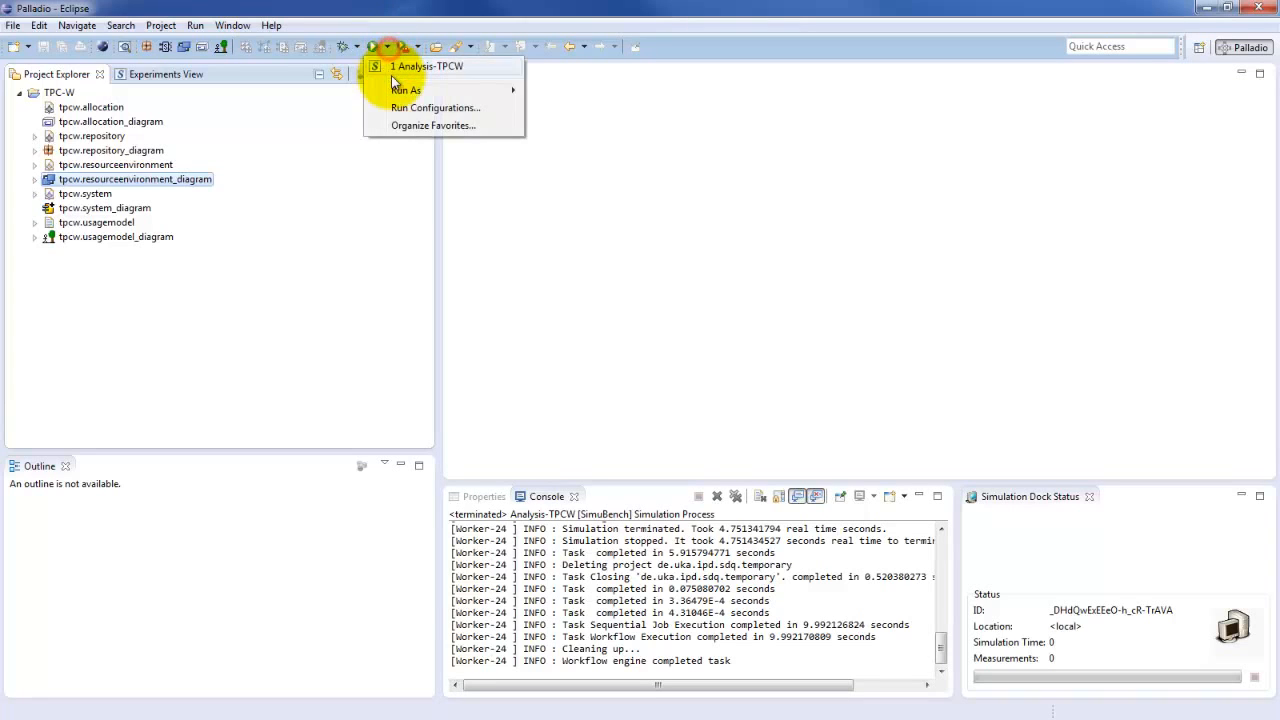
{"action": "mouse_move", "coordinate": [408, 96]}
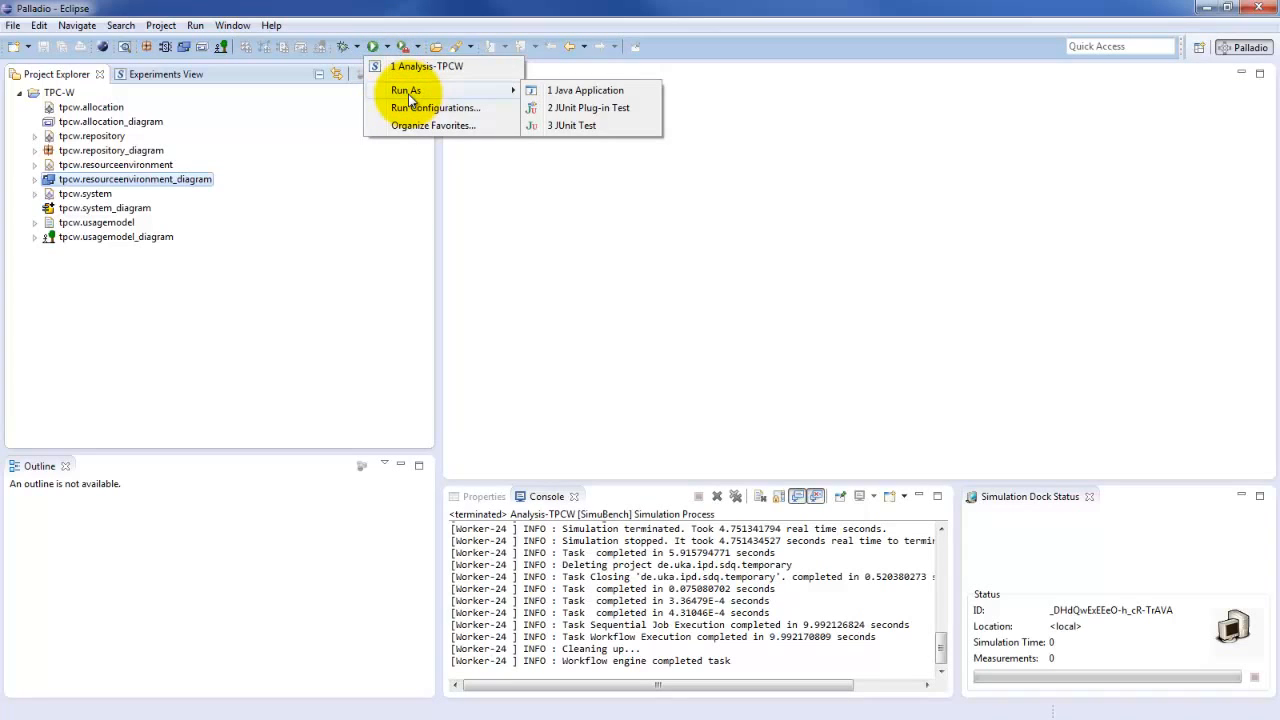
{"action": "left_click", "coordinate": [409, 67]}
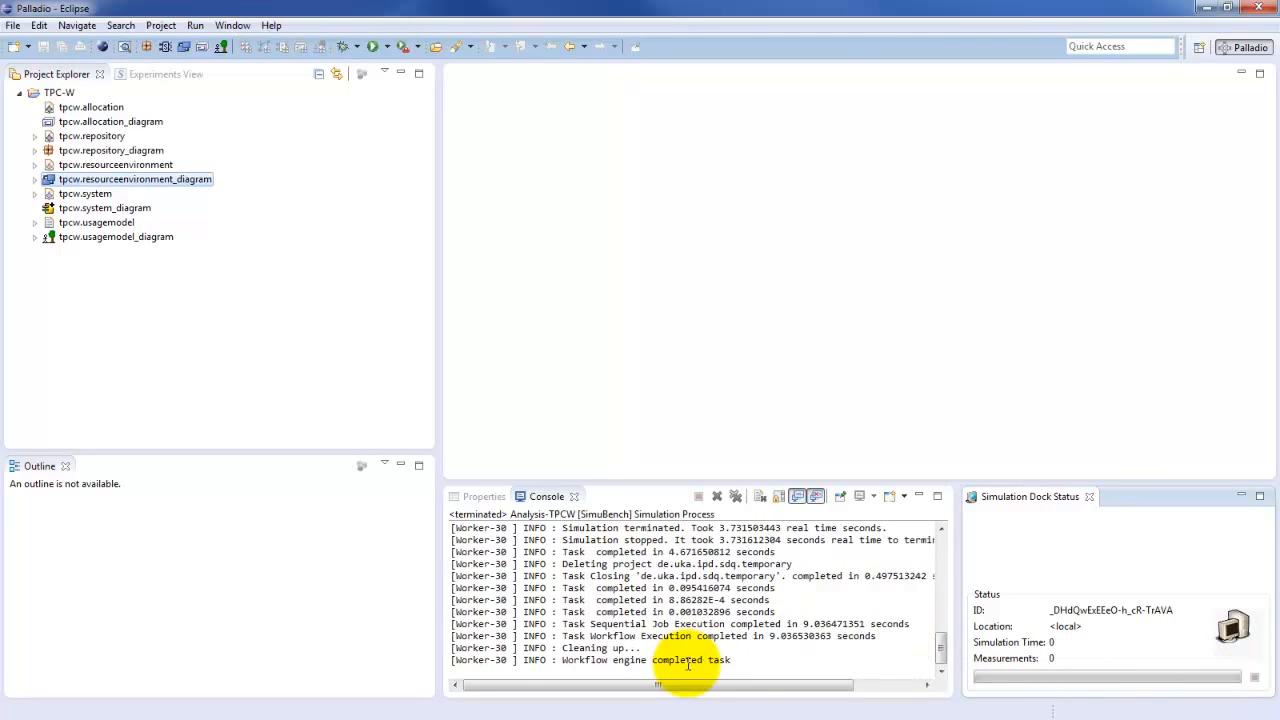
Reload the experiment data and expand the newest Analysis-TPCW-Run experiment run, ID:2, to list its sensors
{"action": "left_click", "coordinate": [166, 76]}
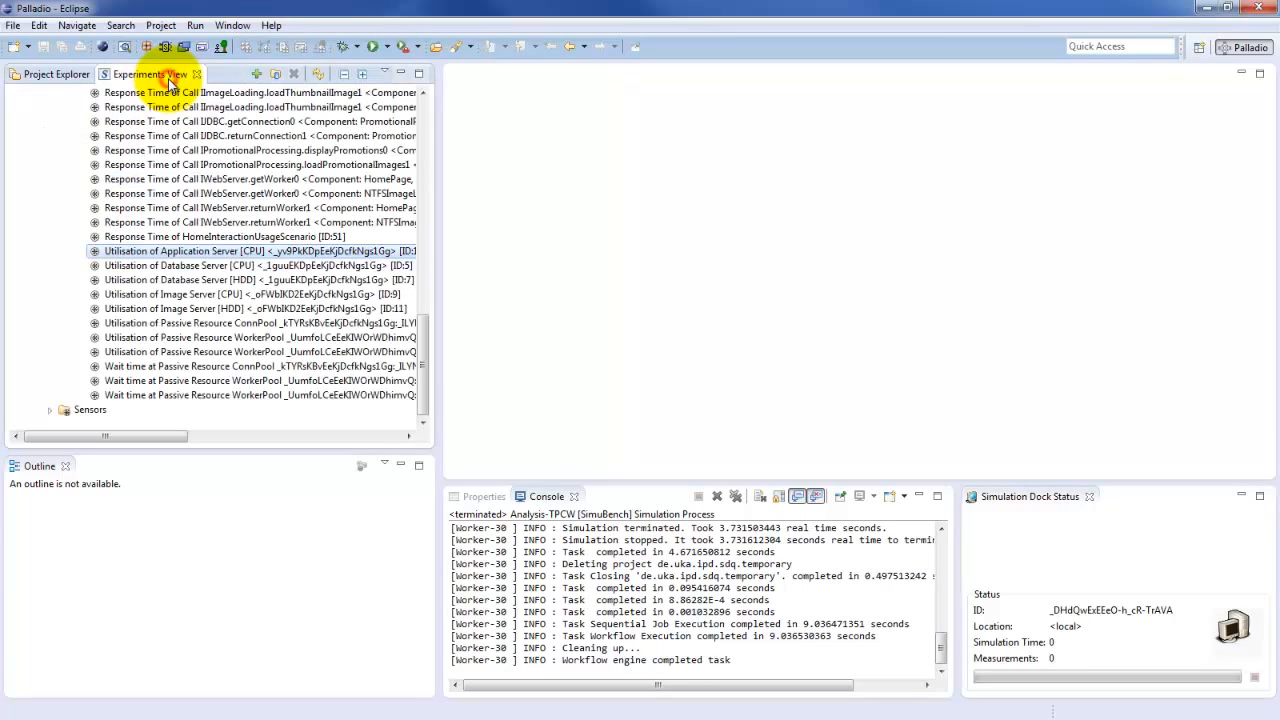
{"action": "left_click", "coordinate": [319, 73]}
{"action": "left_click", "coordinate": [35, 150]}
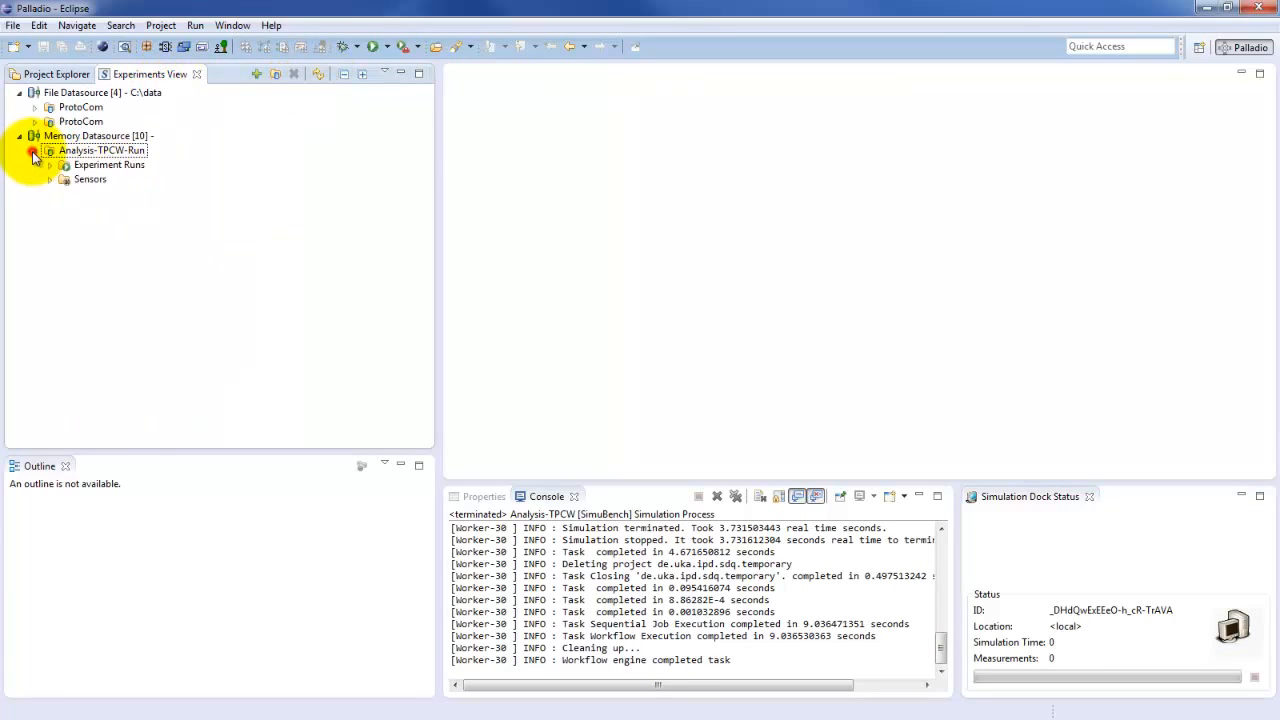
{"action": "left_click", "coordinate": [50, 165]}
{"action": "left_click", "coordinate": [101, 207]}
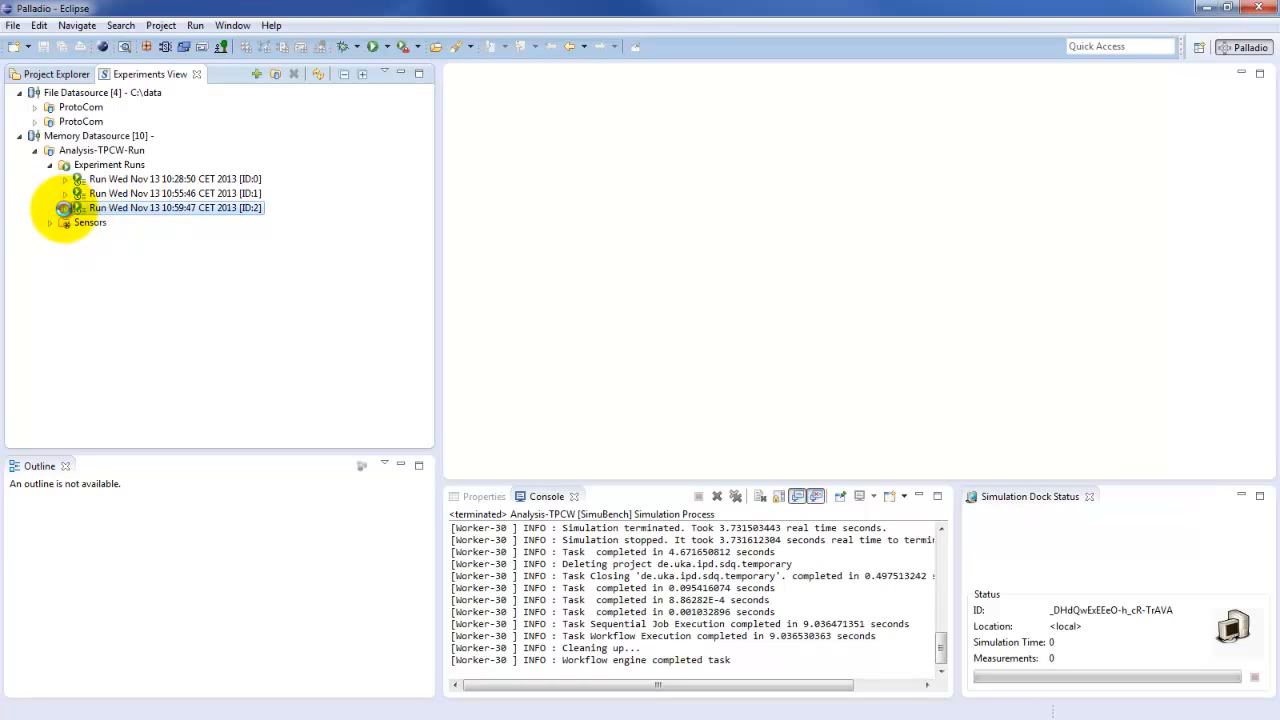
{"action": "left_click", "coordinate": [65, 208]}
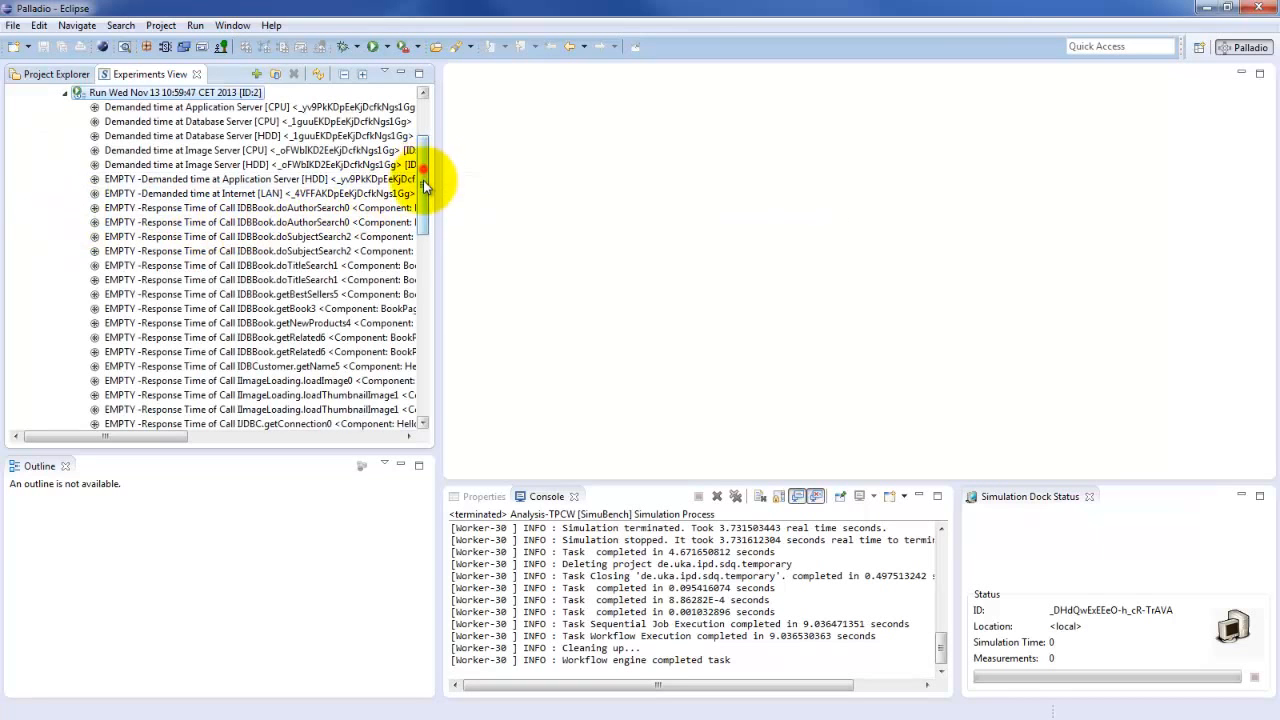
View the response time of HomeInteractionUsageScenario from run ID:2 as a JFreeChart Response Time TimeSeries
{"action": "left_click_drag", "start_coordinate": [423, 180], "coordinate": [410, 328]}
{"action": "left_click", "coordinate": [230, 337]}
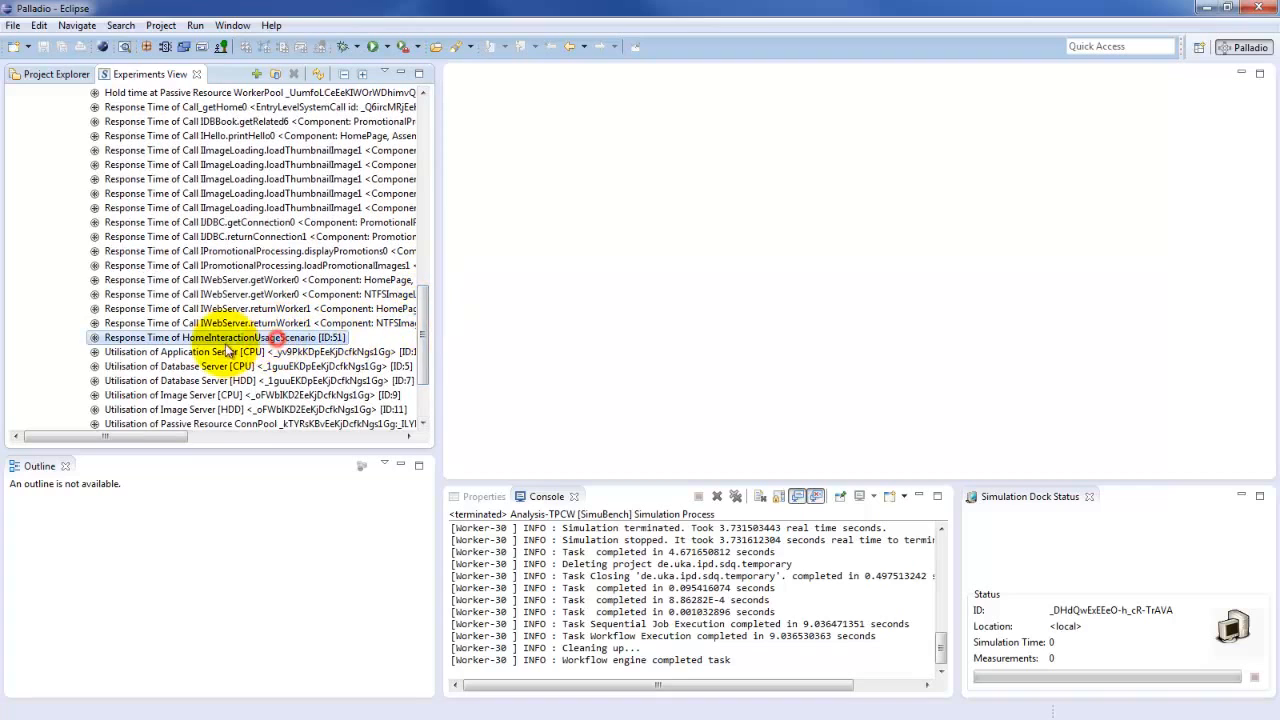
{"action": "double_click", "coordinate": [168, 341]}
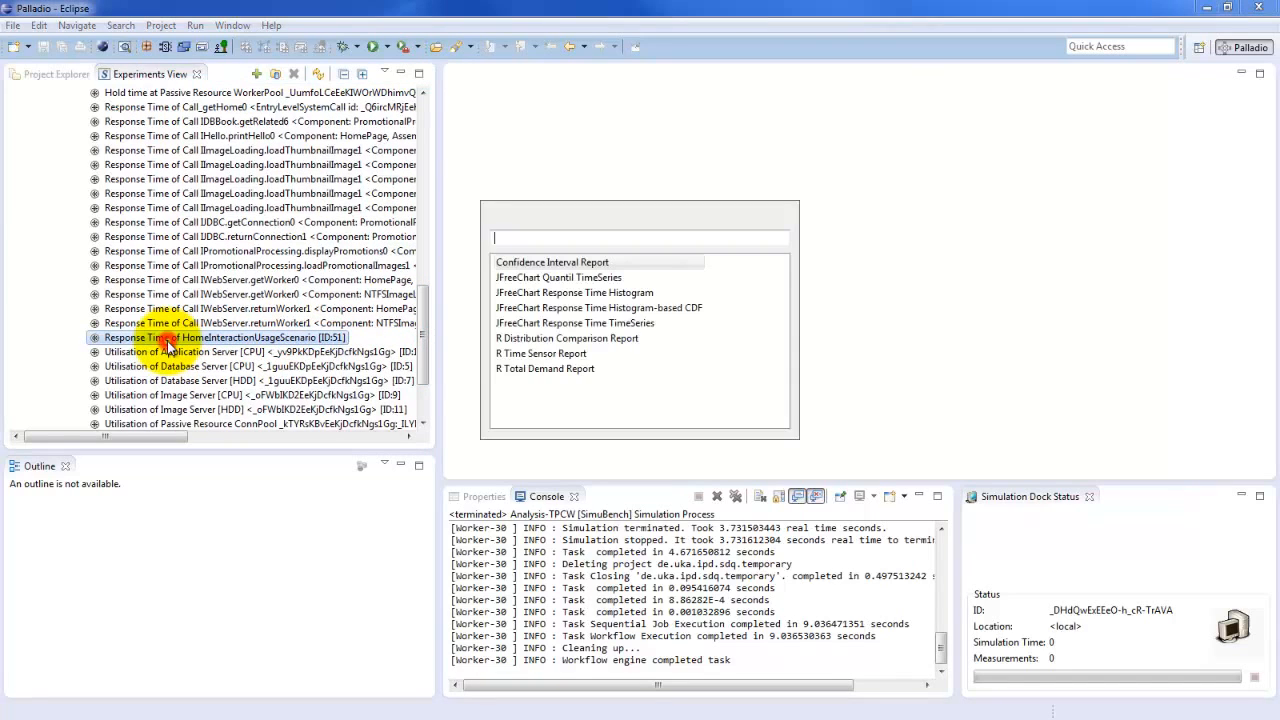
{"action": "double_click", "coordinate": [618, 325]}
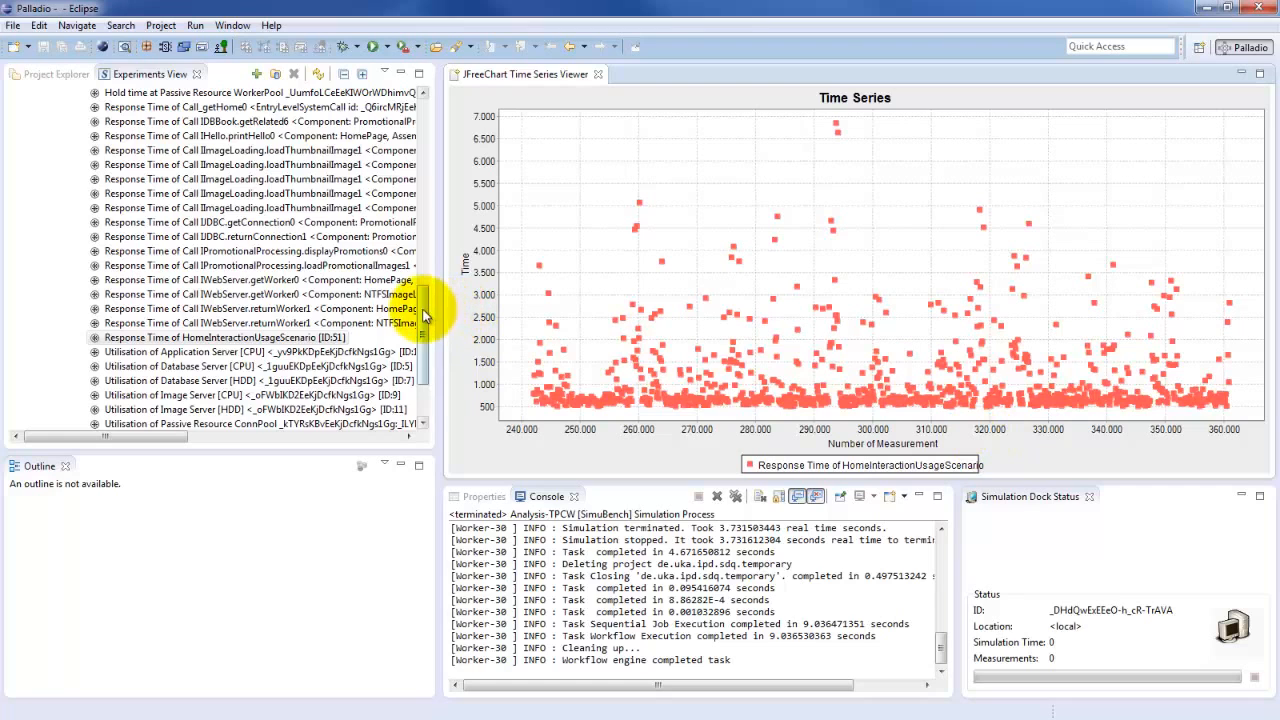
View run ID:2's Application Server CPU utilisation as a JFreeChart Utilisation Pie Chart and examine its idle and busy shares
{"action": "left_click_drag", "start_coordinate": [420, 306], "coordinate": [428, 358]}
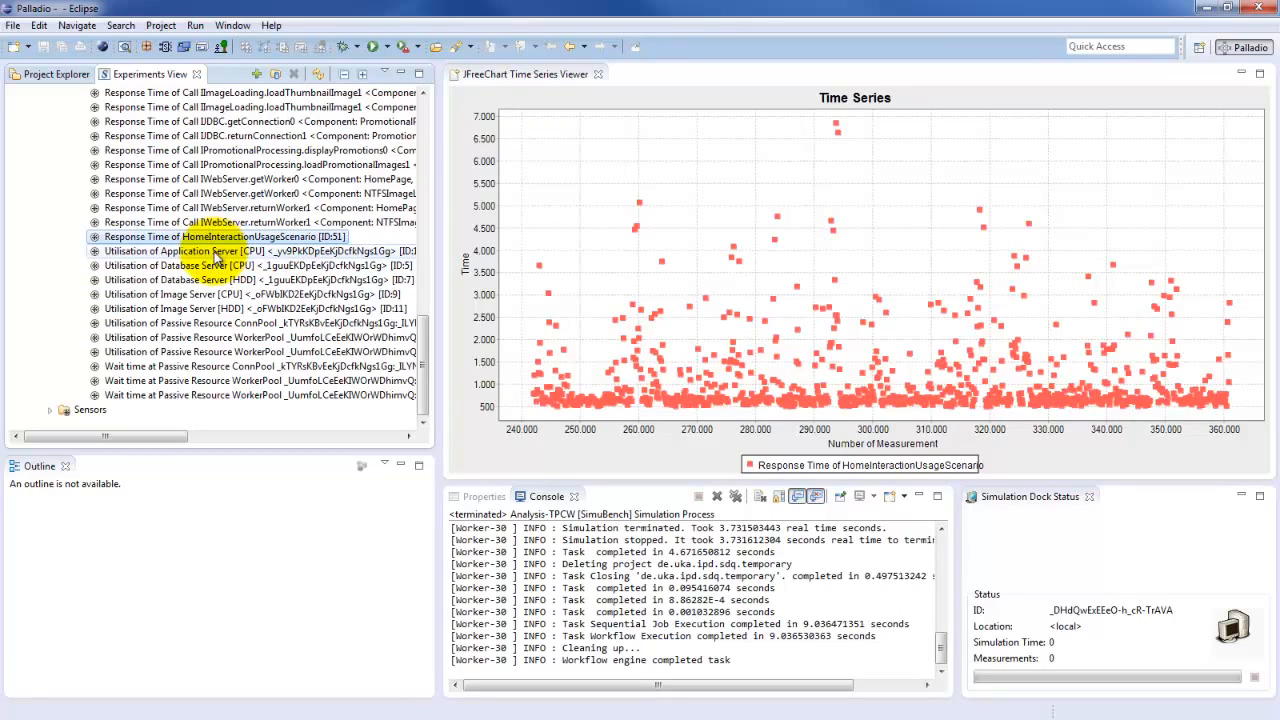
{"action": "double_click", "coordinate": [222, 252]}
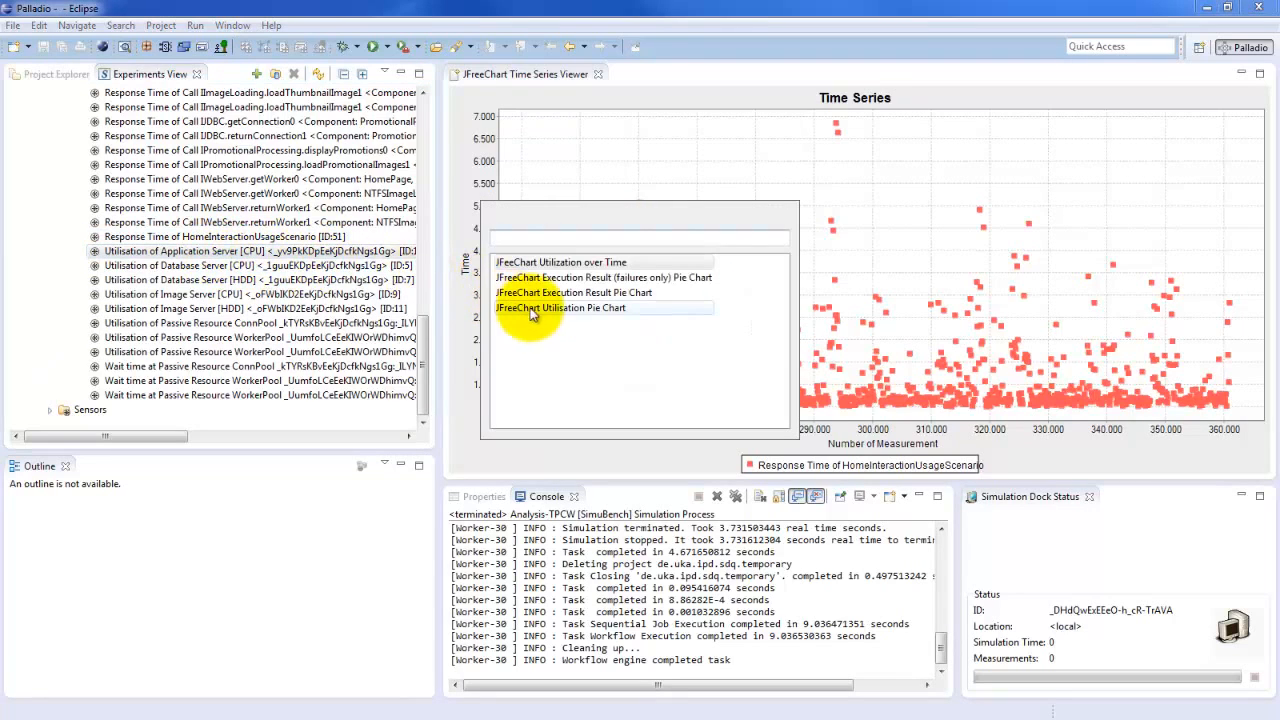
{"action": "double_click", "coordinate": [549, 308]}
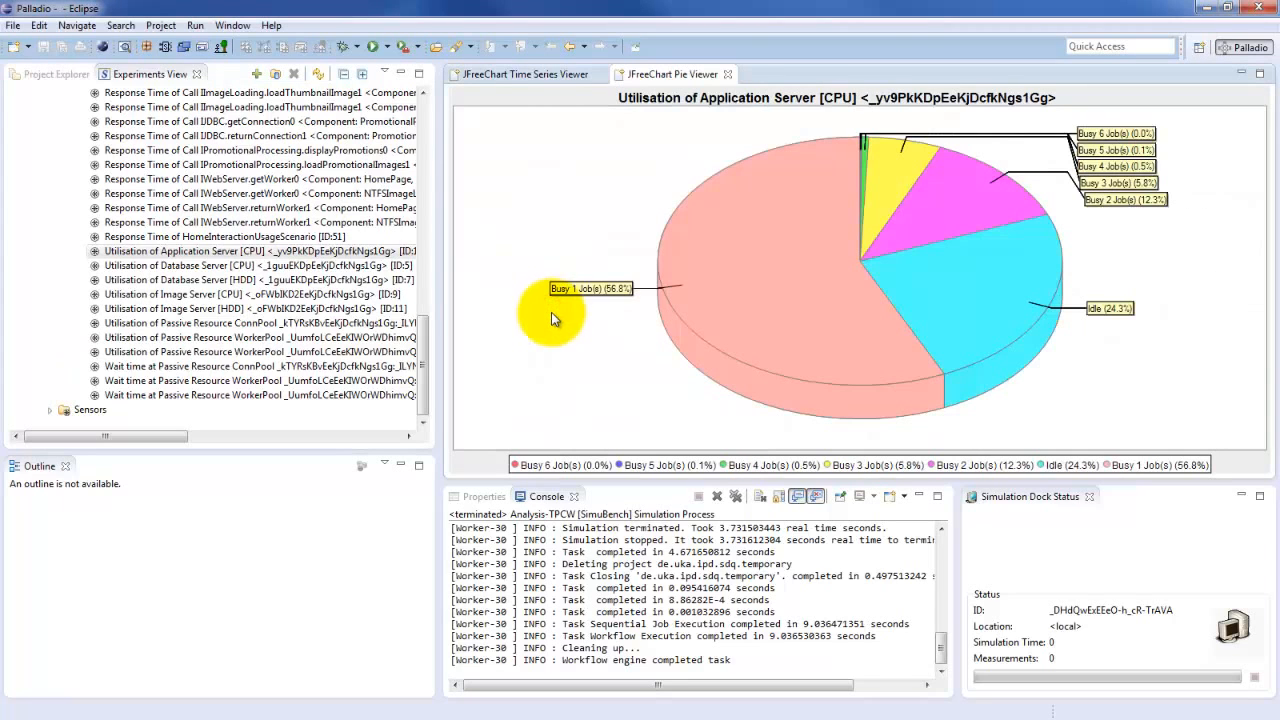
{"action": "mouse_move", "coordinate": [1055, 328]}
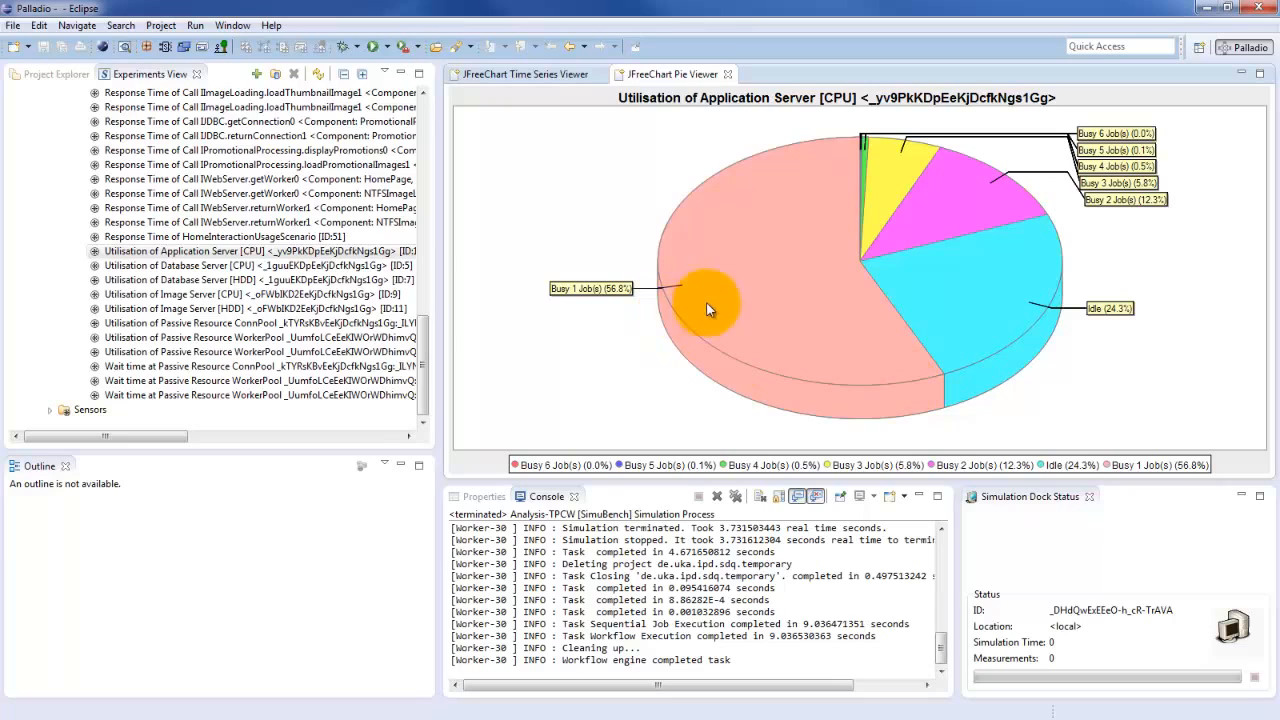
{"action": "mouse_move", "coordinate": [790, 332]}
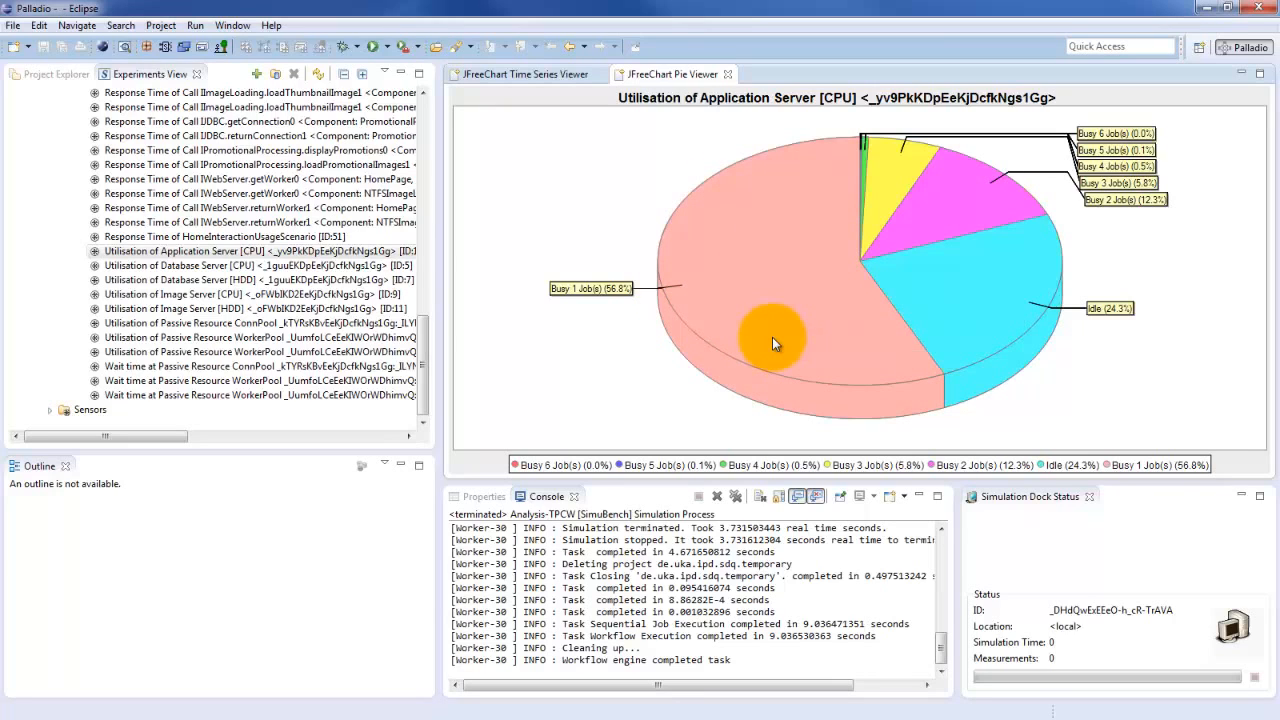
{"action": "mouse_move", "coordinate": [1128, 181]}
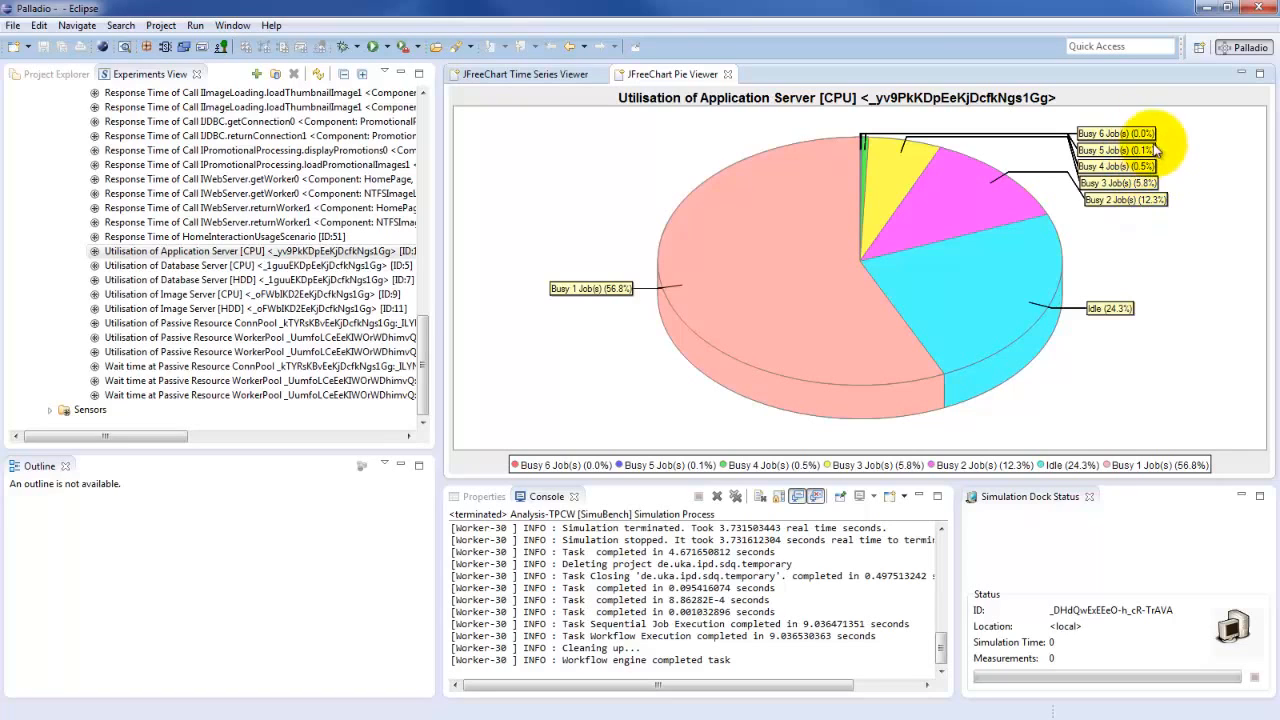
{"action": "mouse_move", "coordinate": [1148, 205]}
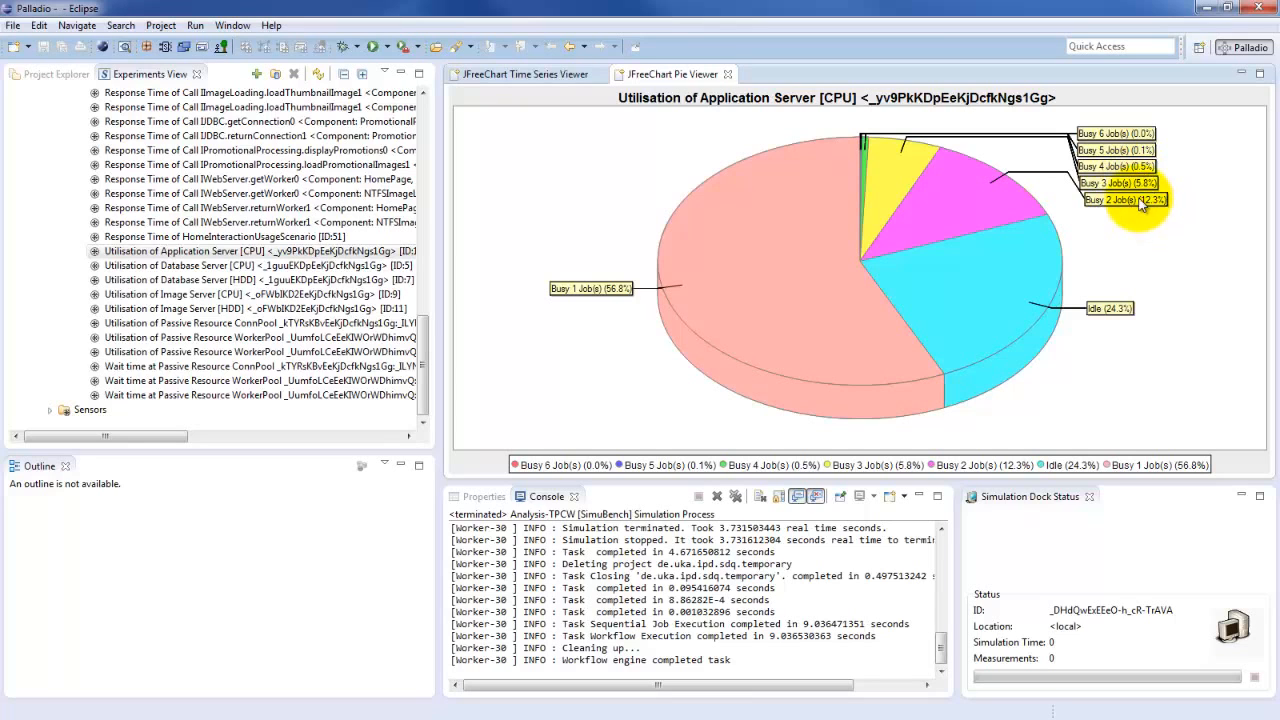
Add the HomeInteractionUsageScenario response time from experiment run ID:1 to the open time series chart for comparison
{"action": "left_click", "coordinate": [564, 77]}
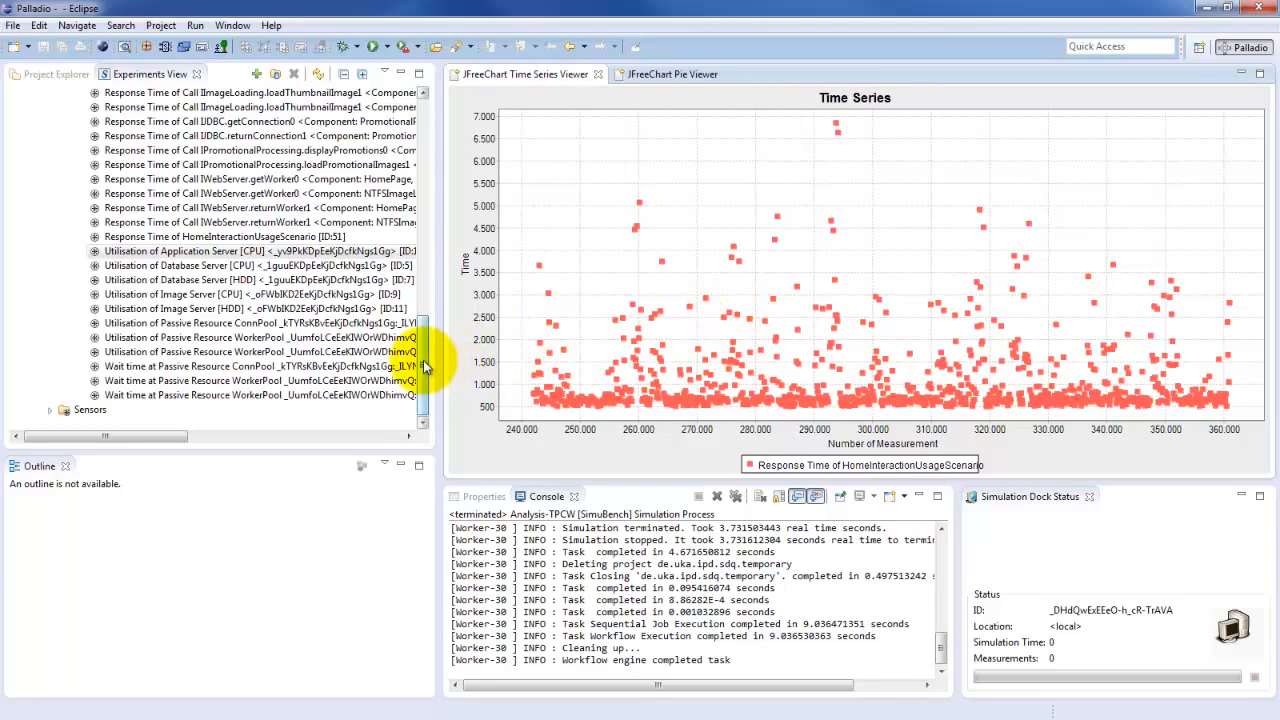
{"action": "left_click_drag", "start_coordinate": [423, 358], "coordinate": [457, 149]}
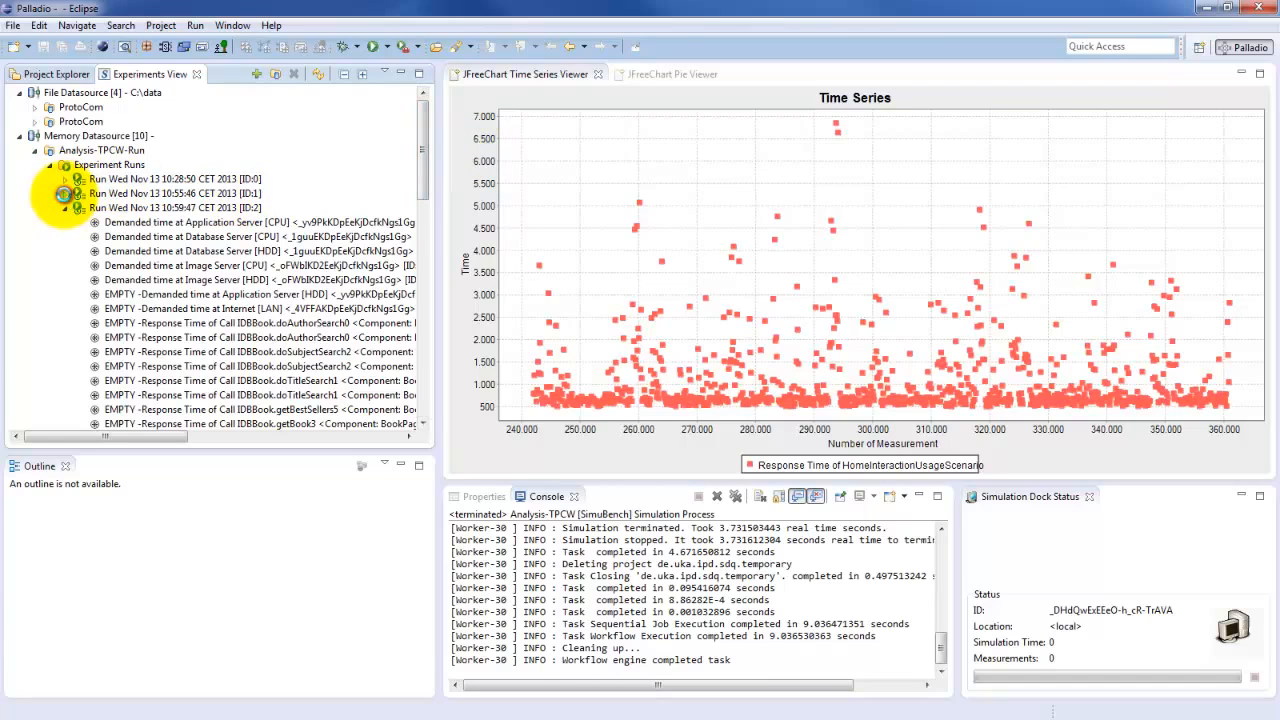
{"action": "left_click", "coordinate": [65, 194]}
{"action": "left_click_drag", "start_coordinate": [428, 155], "coordinate": [428, 258]}
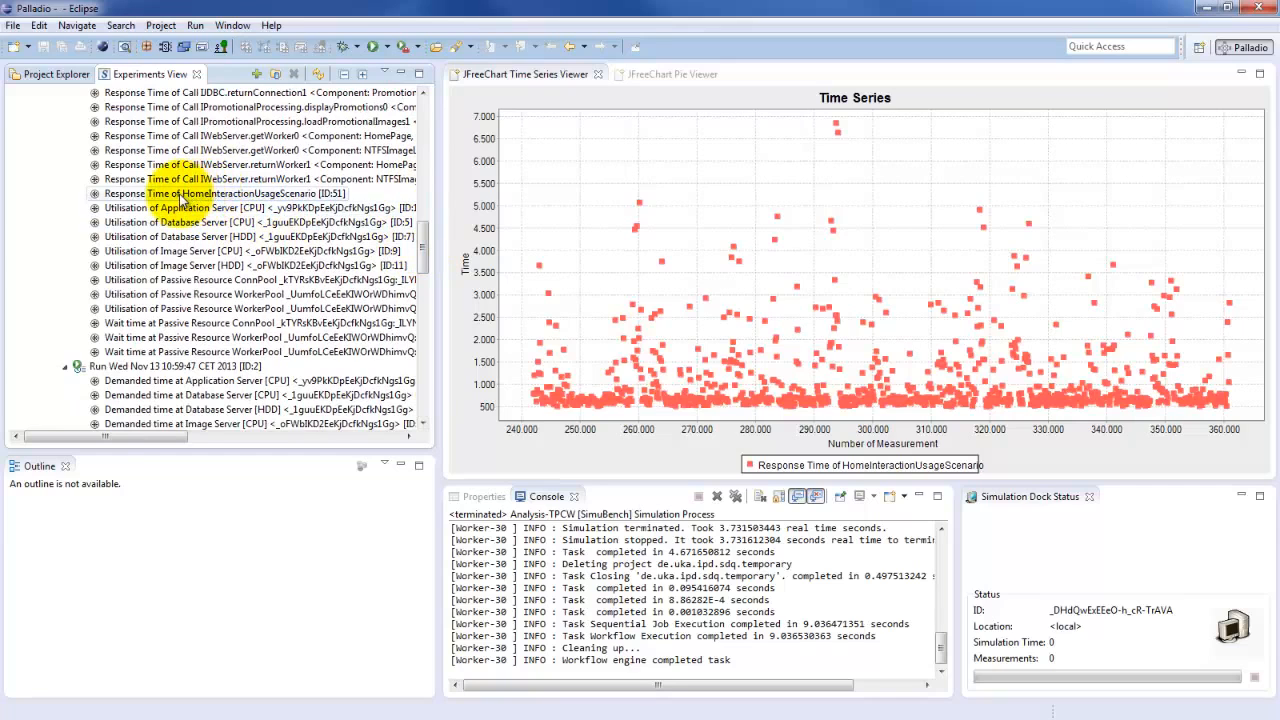
{"action": "left_click_drag", "start_coordinate": [178, 194], "coordinate": [866, 252]}
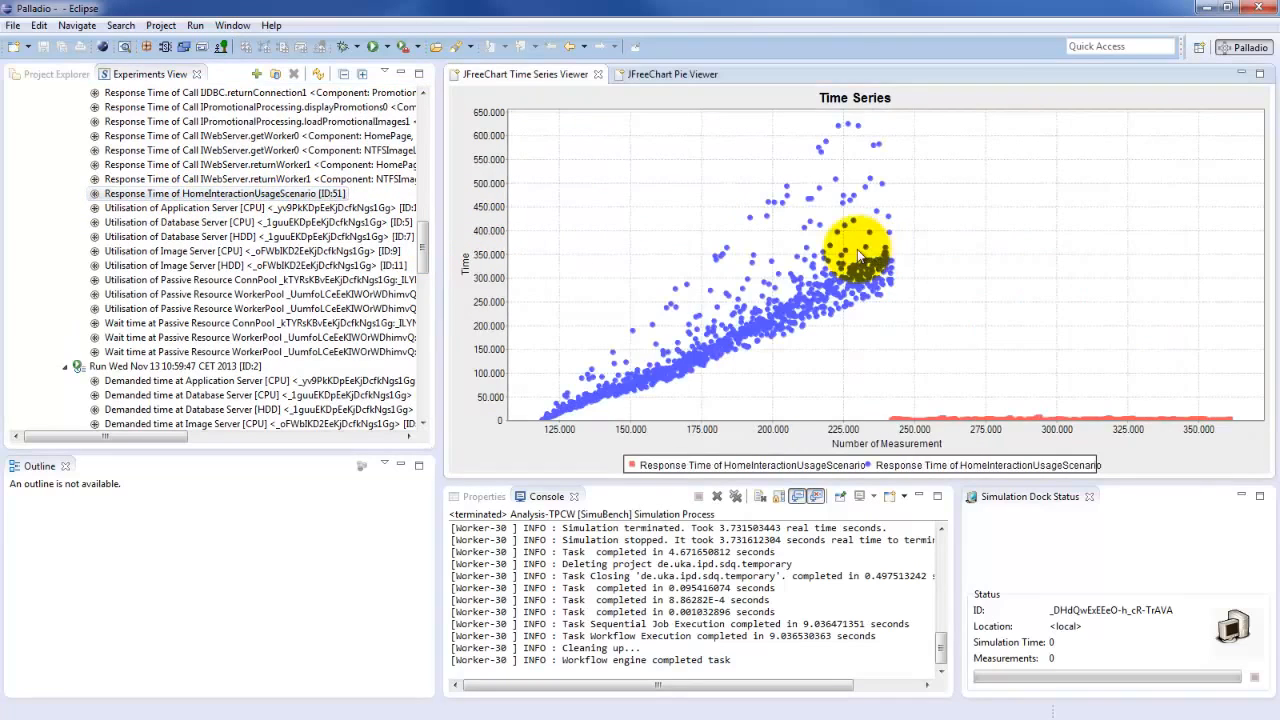